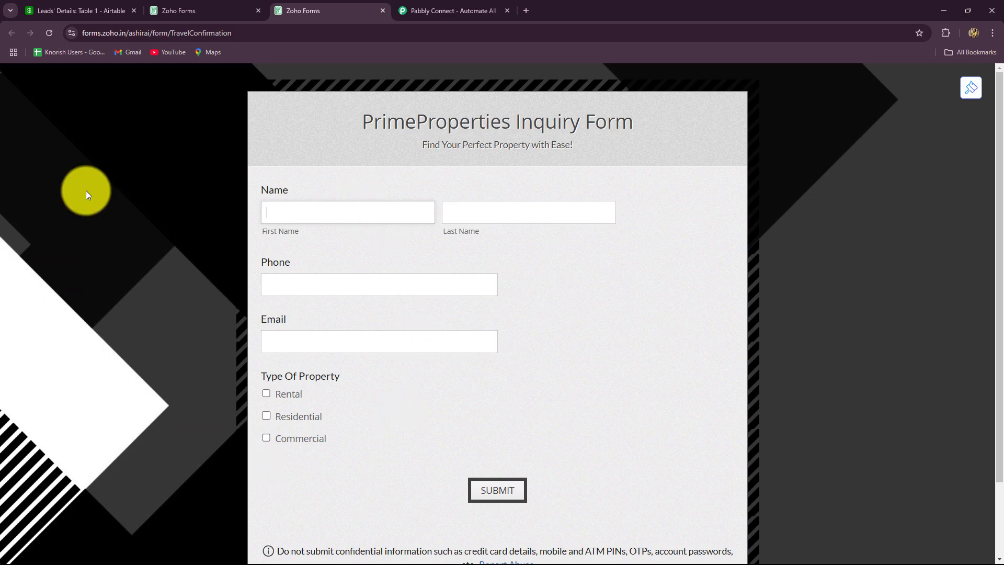
Step: Bring up the Airtable Leads' Details table with its empty Name, Email, Phone and Property Type columns
{"action": "left_click", "coordinate": [58, 14]}
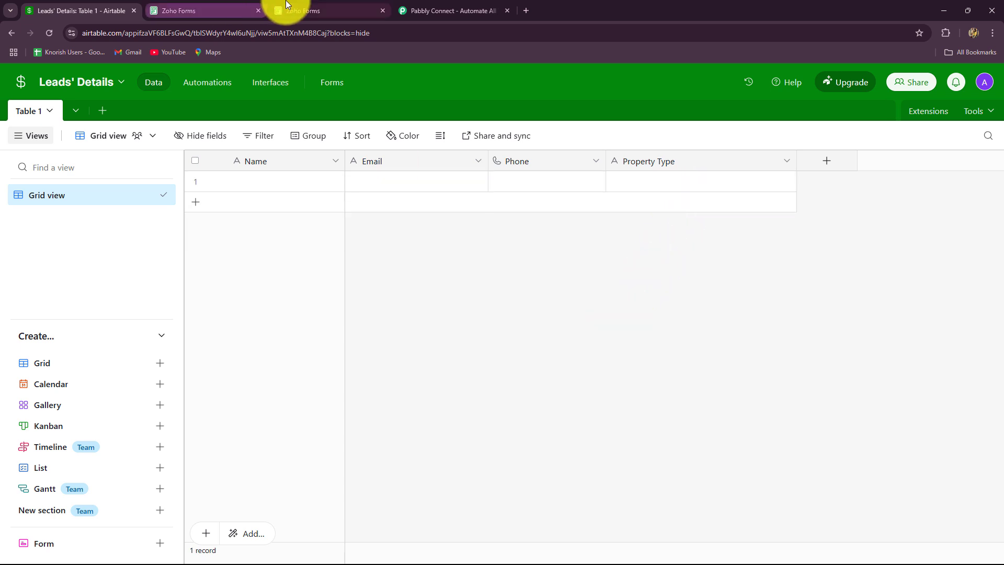
Step: Recheck the Zoho inquiry form and the Airtable table, then go to the Pabbly Connect website
{"action": "left_click", "coordinate": [300, 11]}
{"action": "left_click", "coordinate": [45, 6]}
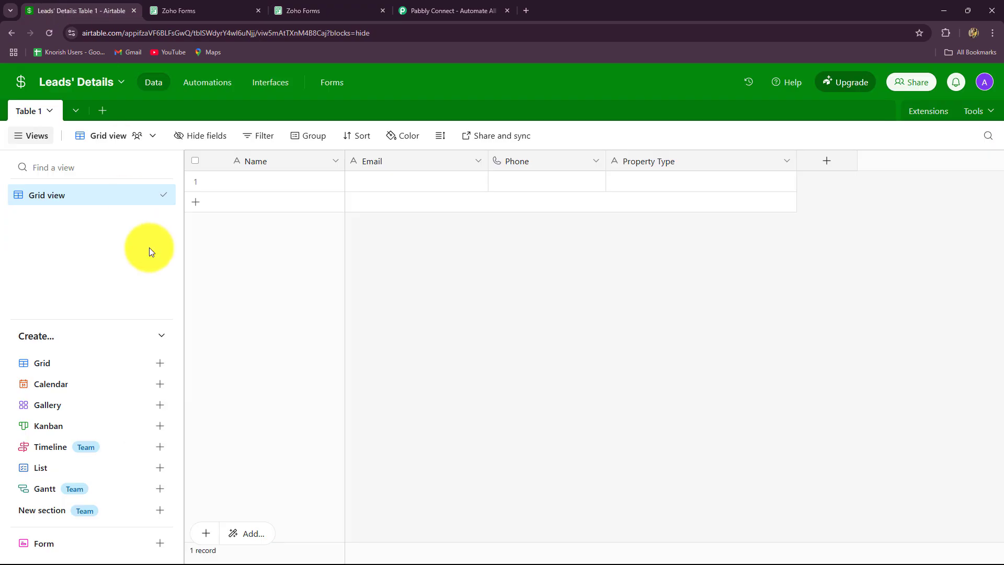
{"action": "left_click", "coordinate": [421, 10]}
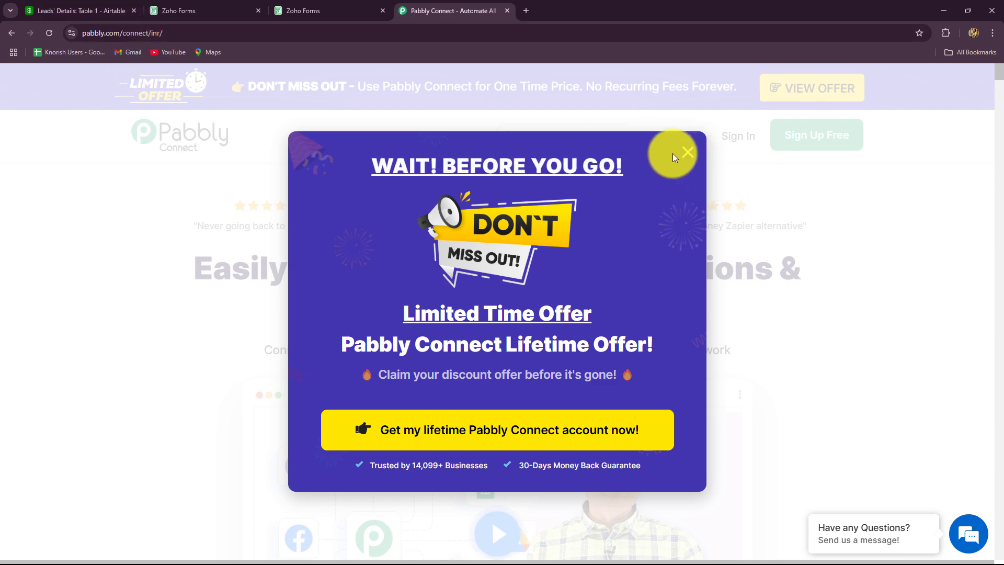
Step: Dismiss the limited-time offer popup on the Pabbly Connect homepage
{"action": "left_click", "coordinate": [691, 150]}
{"action": "mouse_move", "coordinate": [680, 141]}
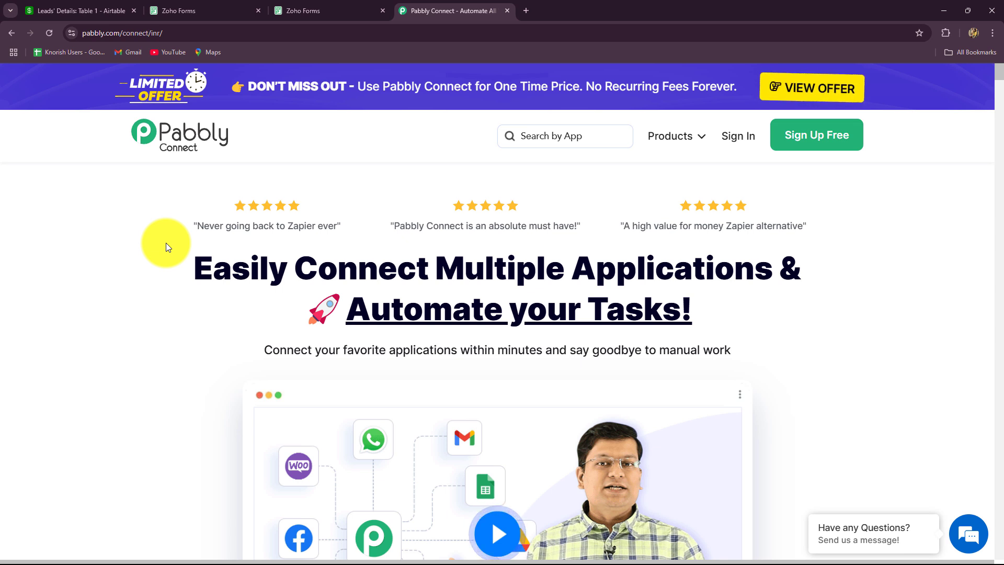
{"action": "left_click", "coordinate": [199, 32]}
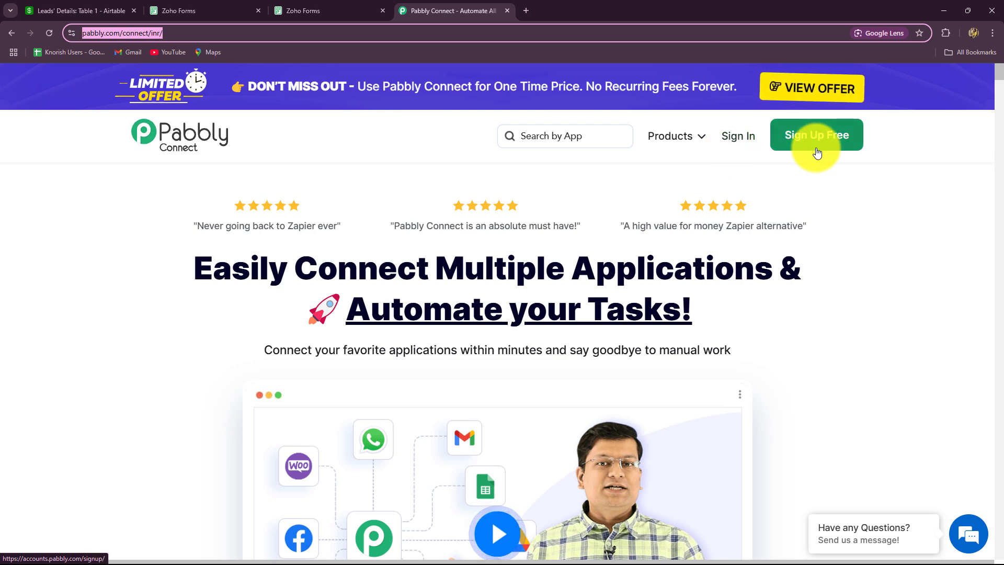
{"action": "left_click", "coordinate": [190, 278]}
{"action": "left_click_drag", "start_coordinate": [202, 272], "coordinate": [883, 341]}
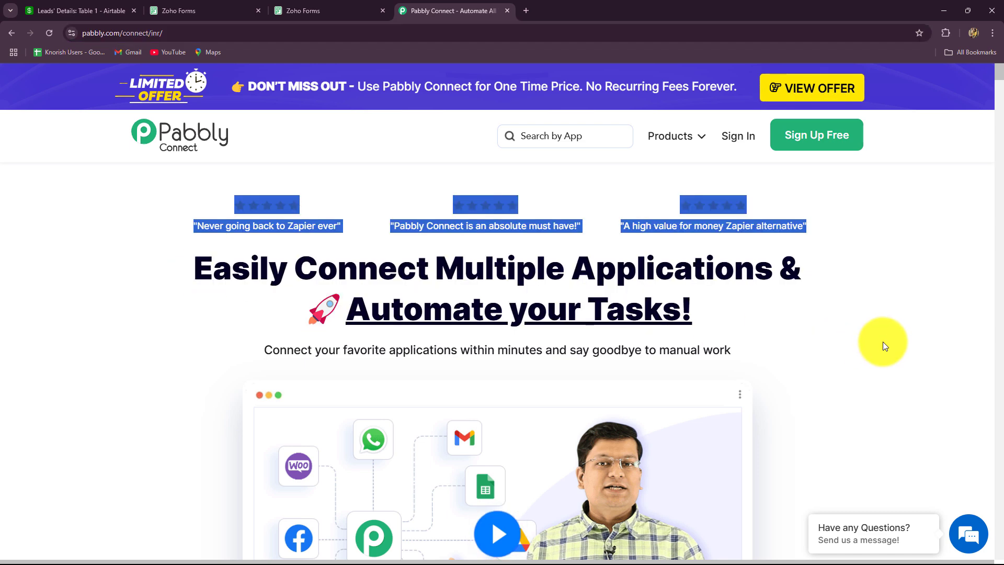
{"action": "left_click", "coordinate": [807, 328]}
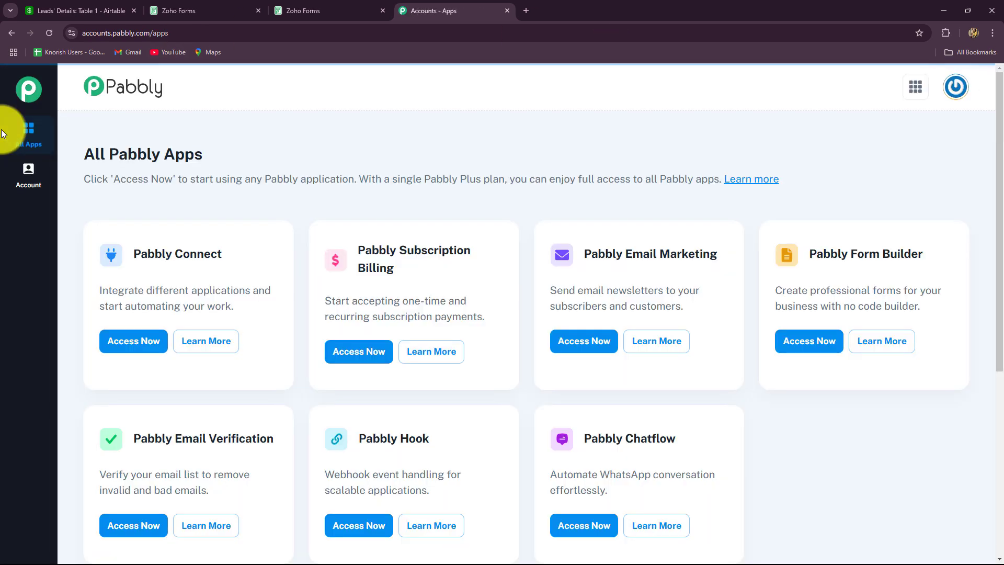
Step: Launch Pabbly Connect in a new tab from the All Pabbly Apps page
{"action": "left_click_drag", "start_coordinate": [83, 160], "coordinate": [216, 156]}
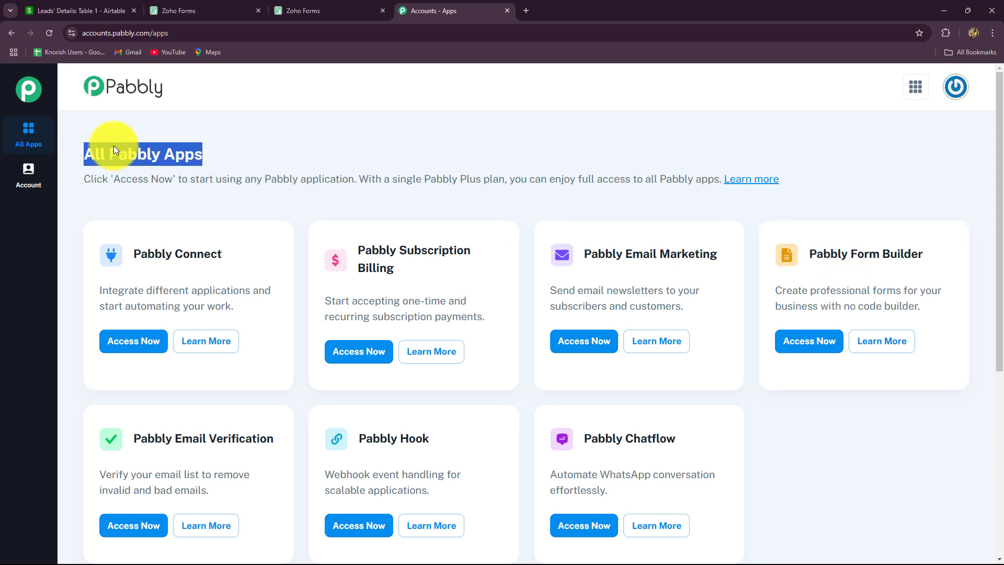
{"action": "left_click_drag", "start_coordinate": [135, 253], "coordinate": [231, 253]}
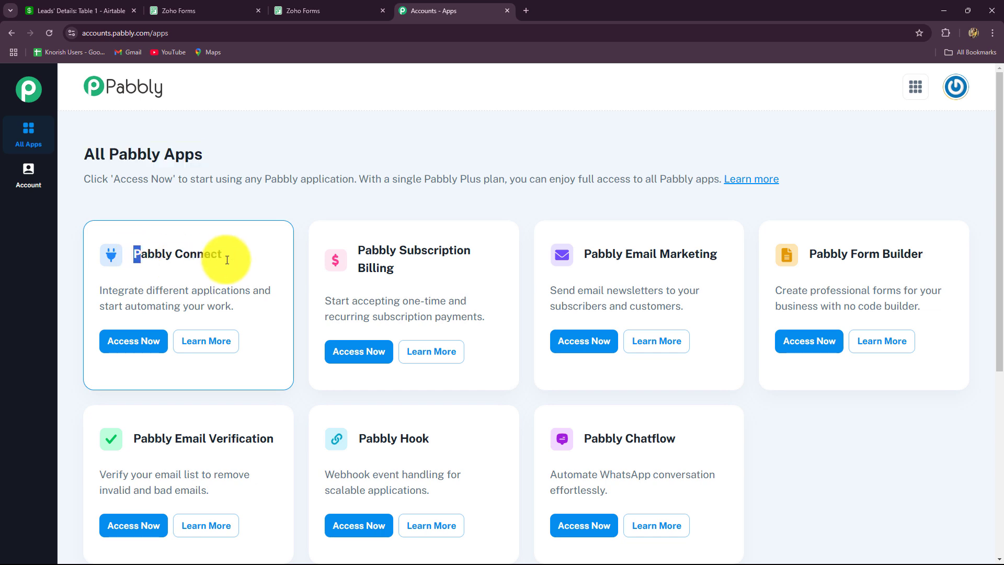
{"action": "left_click", "coordinate": [134, 341]}
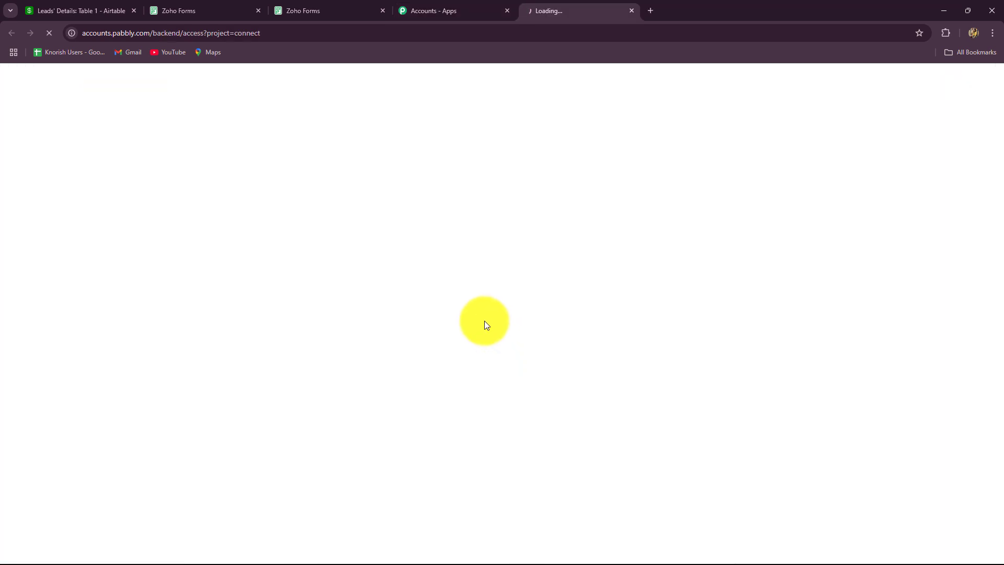
Step: Start a new workflow named 'Create Airtable Record on Zoho Forms Submission'
{"action": "scroll", "coordinate": [481, 321], "scroll_direction": "down", "scroll_amount": 5}
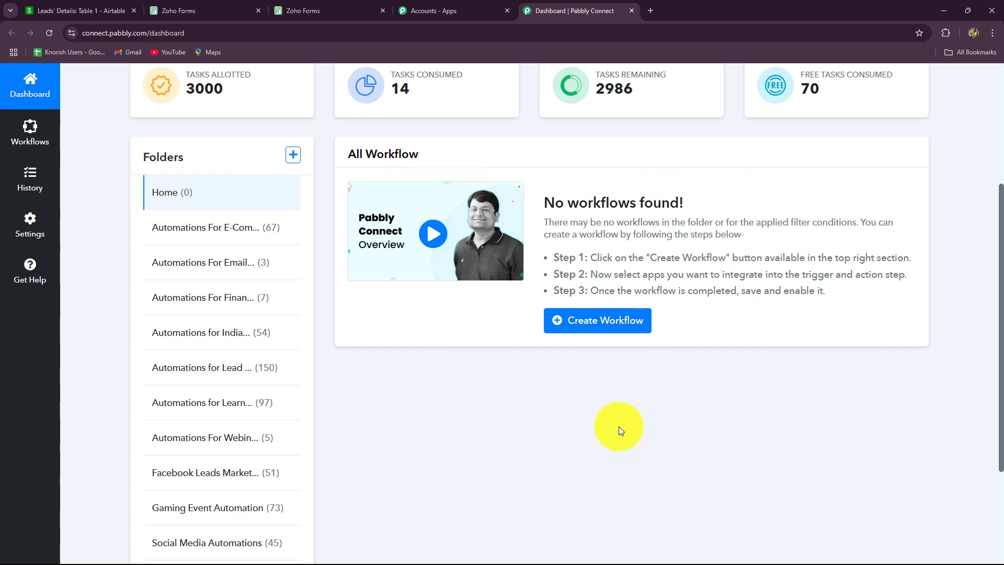
{"action": "scroll", "coordinate": [619, 426], "scroll_direction": "down", "scroll_amount": 2}
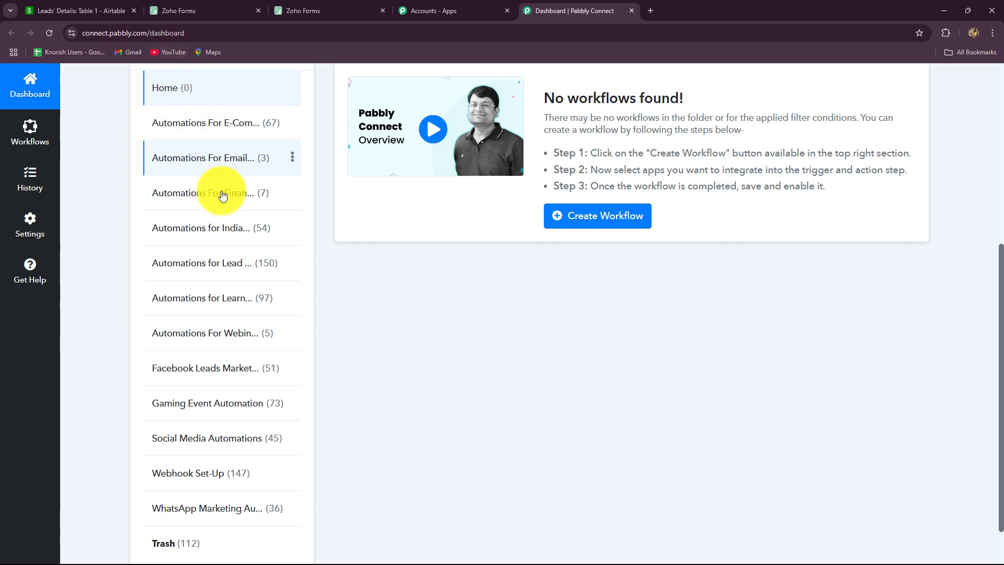
{"action": "scroll", "coordinate": [436, 486], "scroll_direction": "up", "scroll_amount": 5}
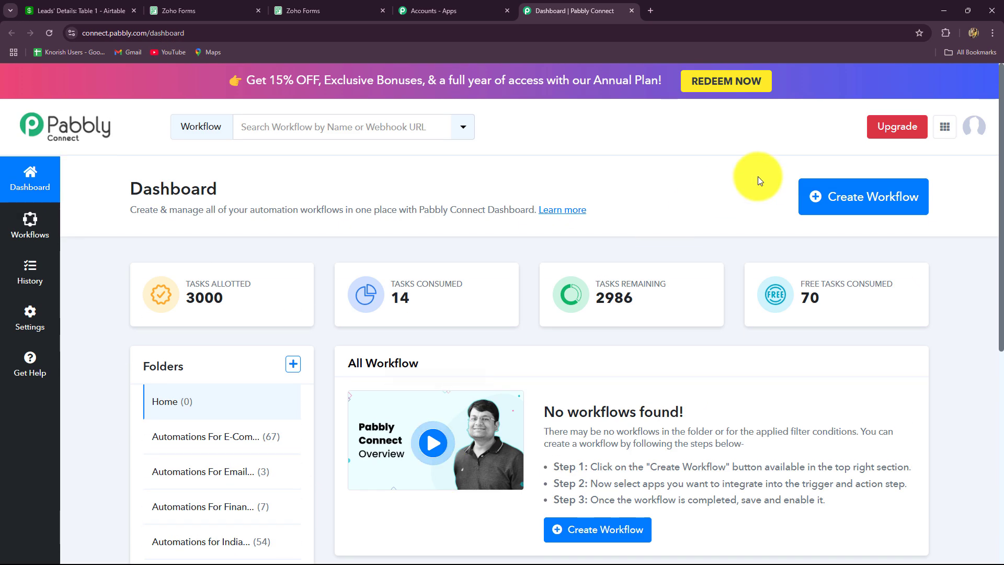
{"action": "left_click", "coordinate": [823, 198]}
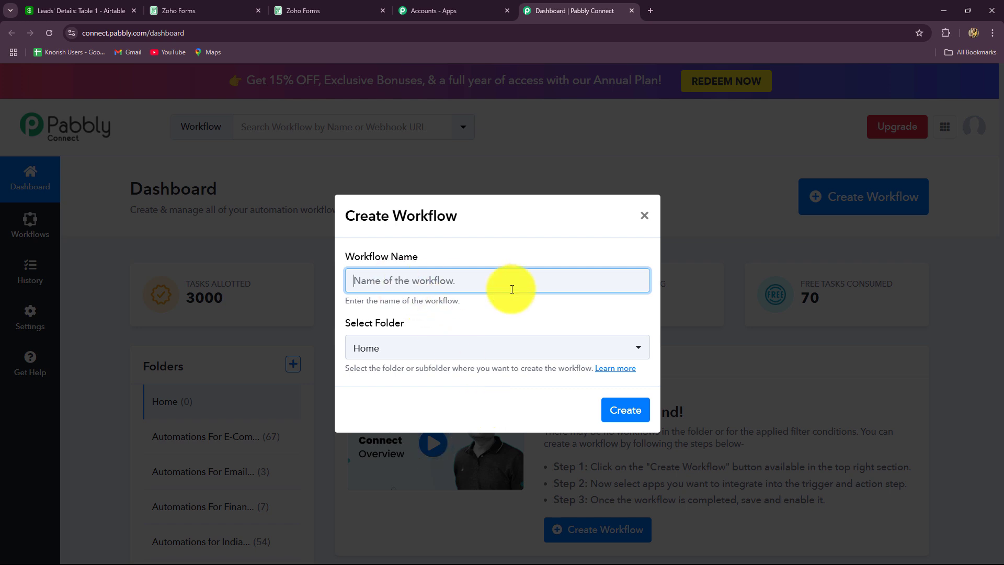
{"action": "type", "text": "Create Airtable Record on Zoho Forms Submission"}
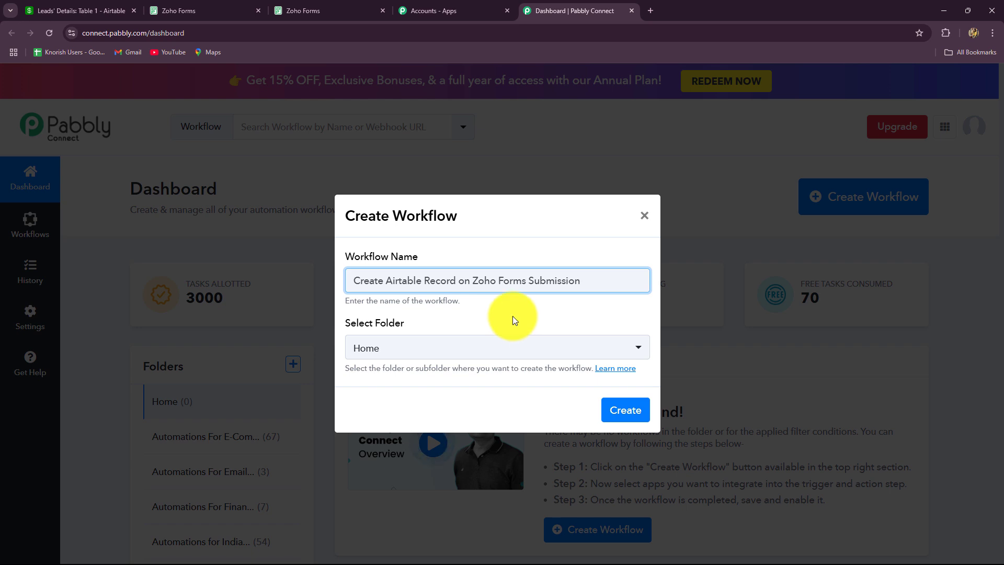
{"action": "triple_click", "coordinate": [538, 285]}
Step: Place it in the Automations for Lead Management folder and create the workflow
{"action": "left_click", "coordinate": [460, 347]}
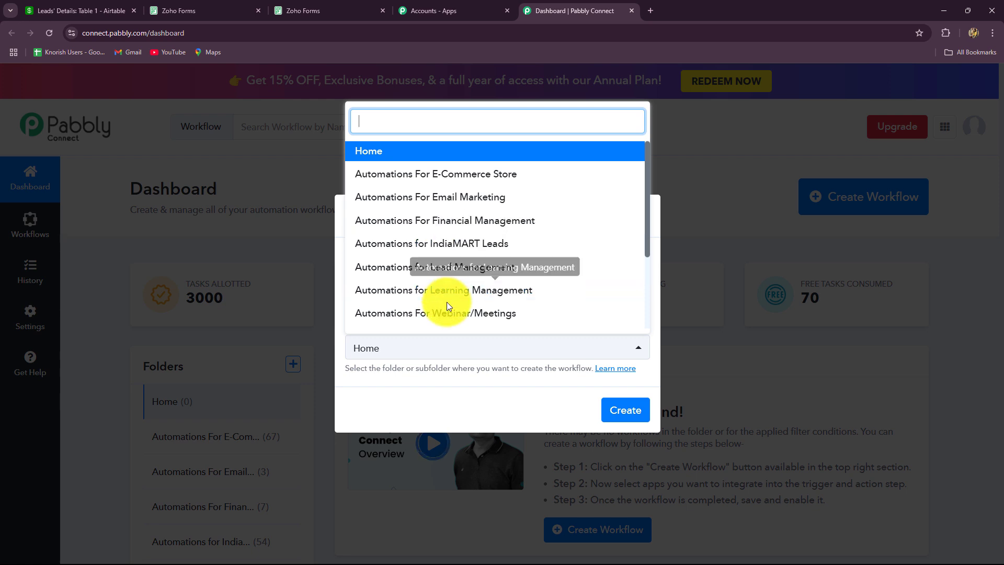
{"action": "scroll", "coordinate": [447, 303], "scroll_direction": "down", "scroll_amount": 2}
{"action": "scroll", "coordinate": [447, 302], "scroll_direction": "up", "scroll_amount": 1}
{"action": "scroll", "coordinate": [446, 302], "scroll_direction": "up", "scroll_amount": 1}
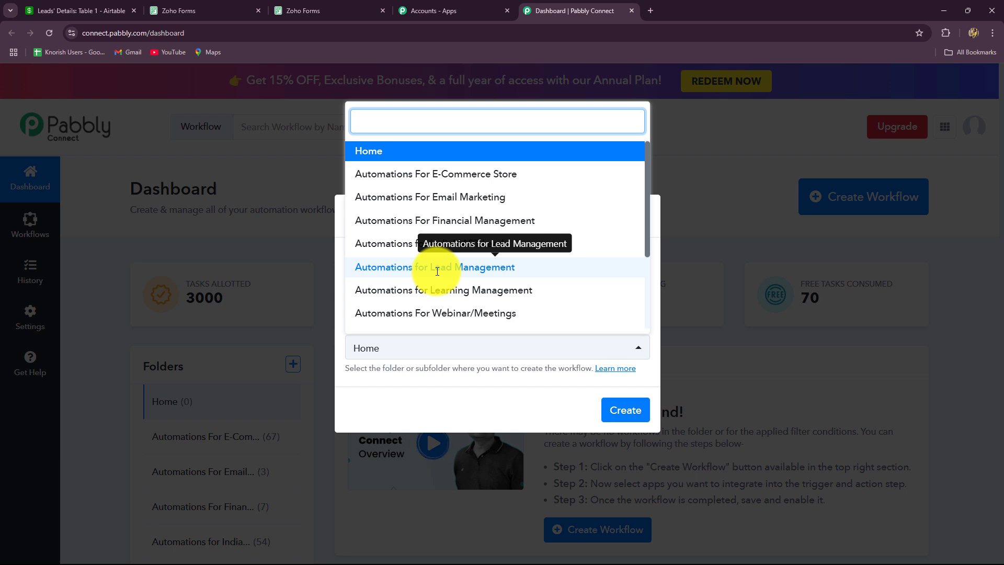
{"action": "left_click", "coordinate": [118, 11]}
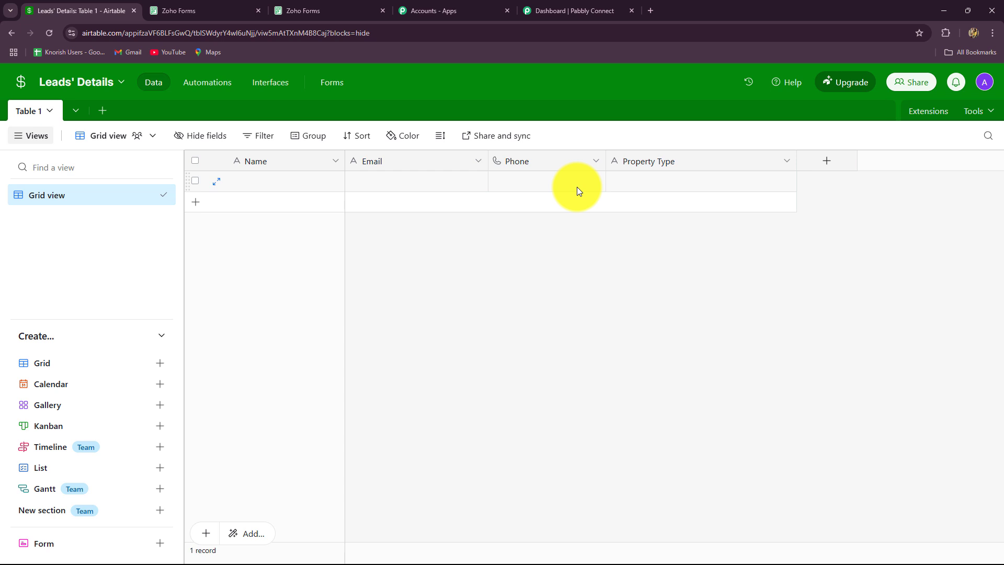
{"action": "left_click", "coordinate": [549, 12]}
{"action": "left_click", "coordinate": [426, 268]}
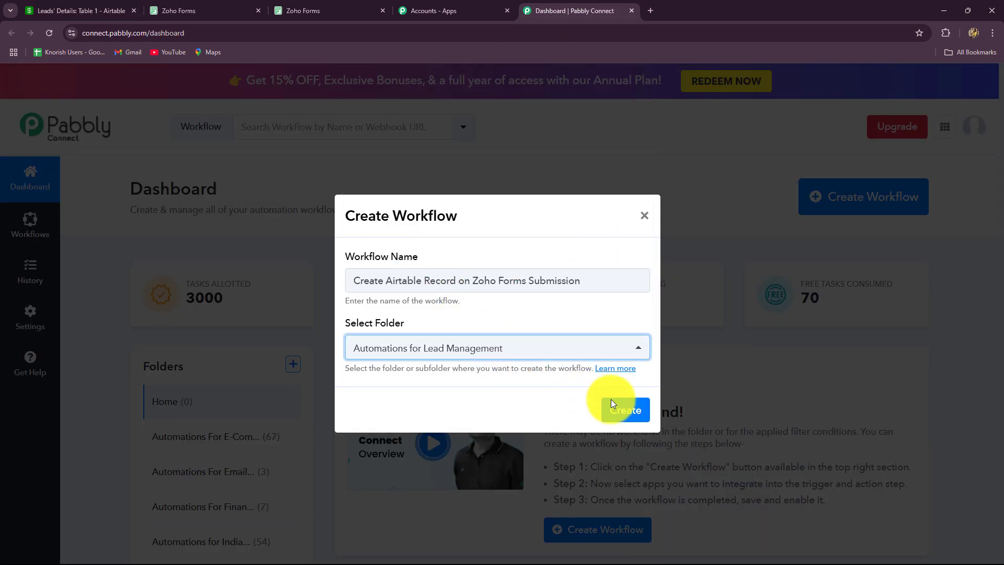
{"action": "left_click", "coordinate": [639, 413]}
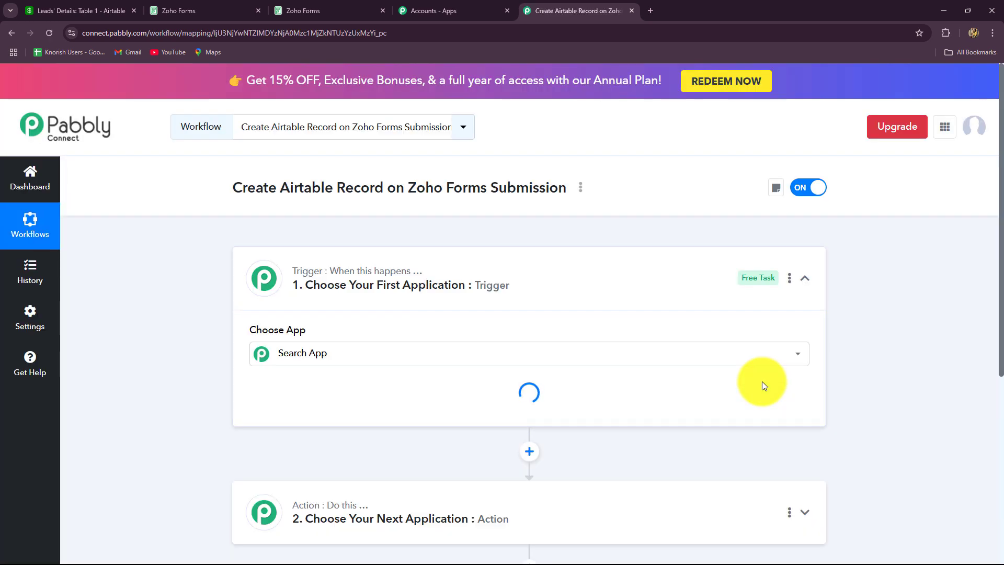
Step: Collapse the trigger step, glancing at the Zoho form and empty Airtable table in between
{"action": "left_click", "coordinate": [805, 281]}
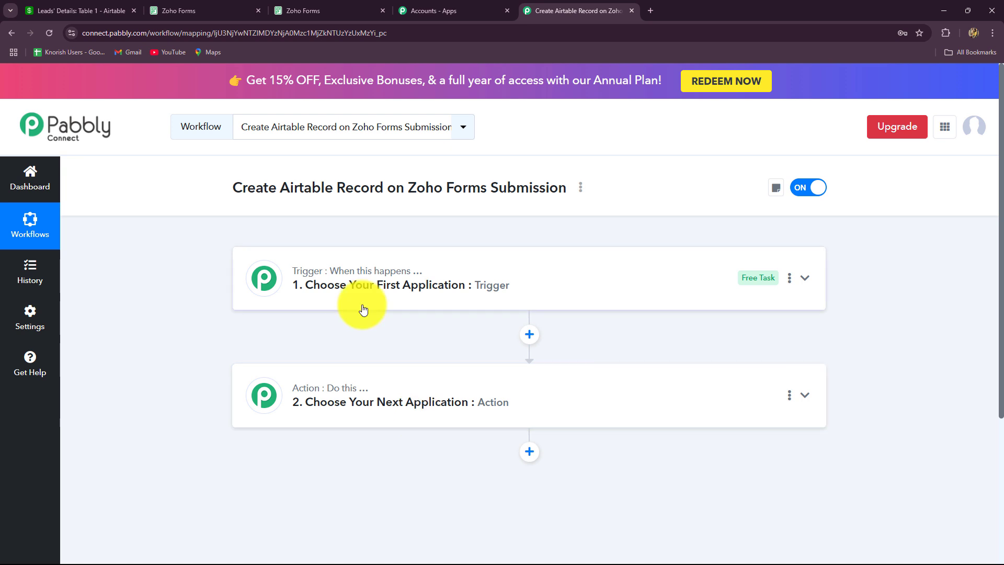
{"action": "left_click", "coordinate": [324, 10]}
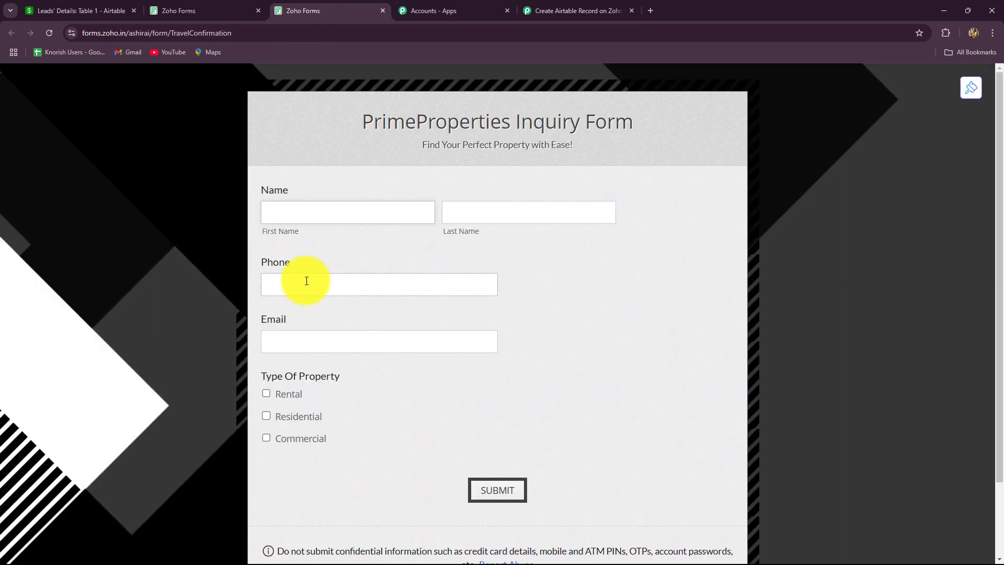
{"action": "left_click", "coordinate": [575, 11]}
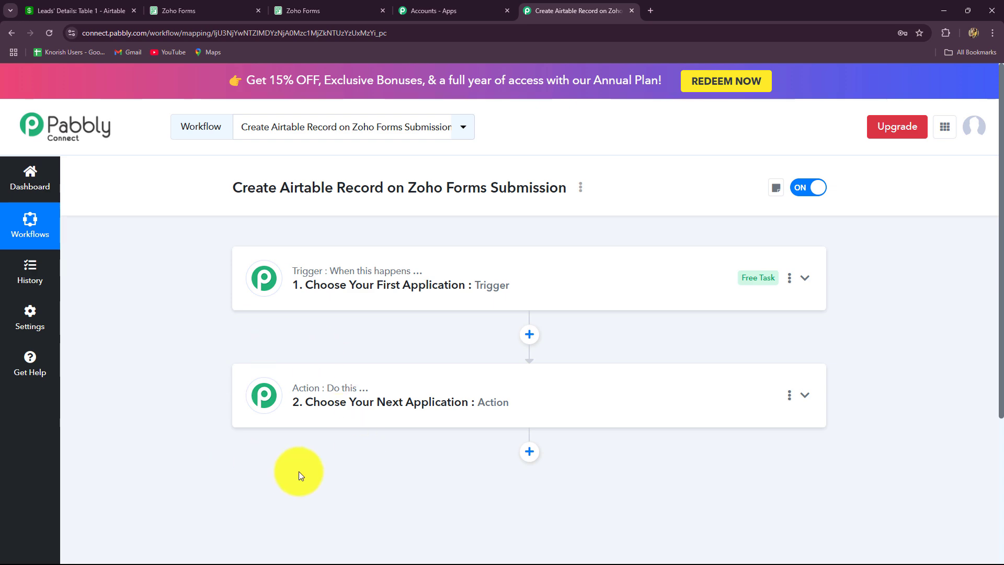
{"action": "left_click", "coordinate": [78, 10]}
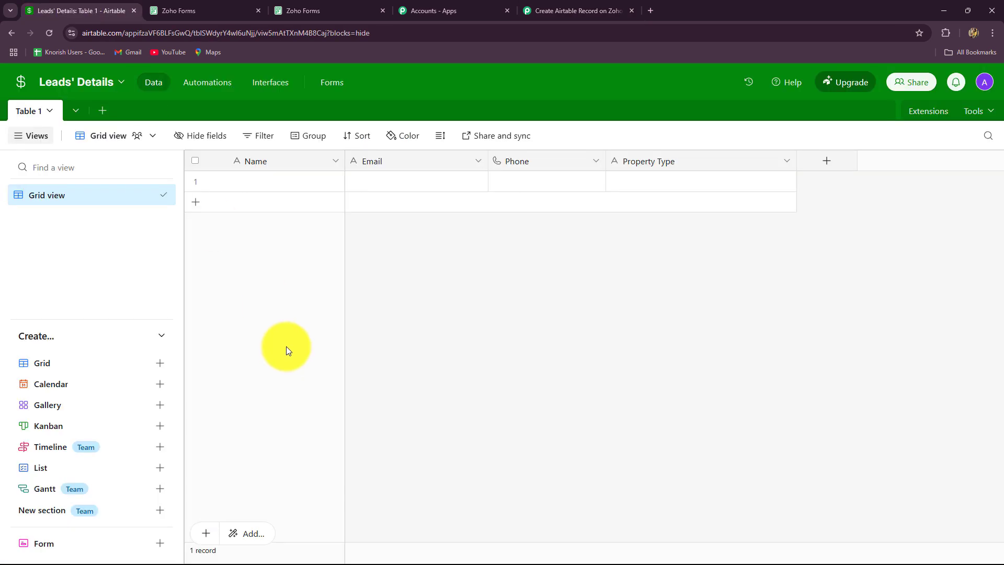
{"action": "left_click", "coordinate": [547, 17]}
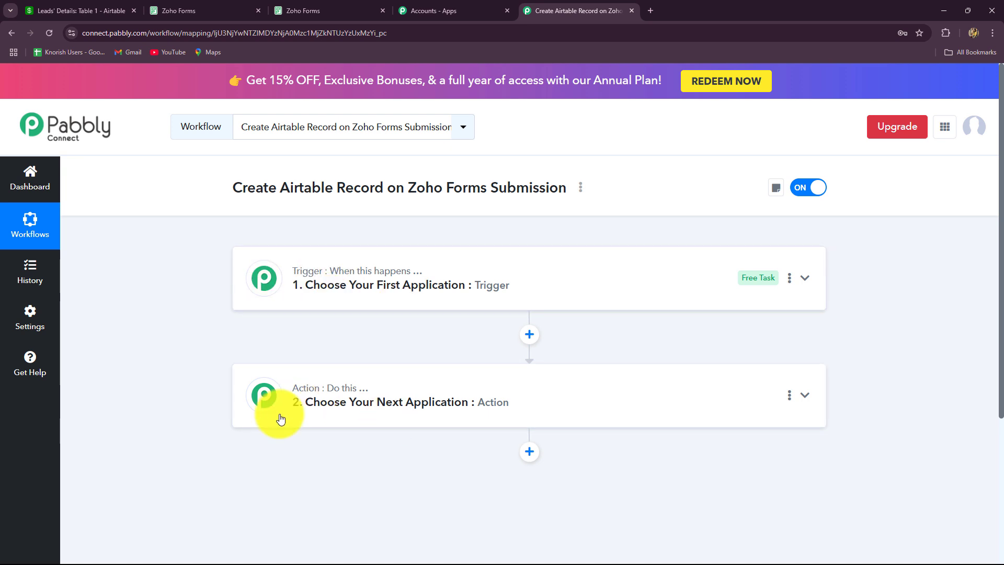
Step: Choose Zoho Forms as the trigger app by searching 'Zoho'
{"action": "left_click", "coordinate": [302, 278]}
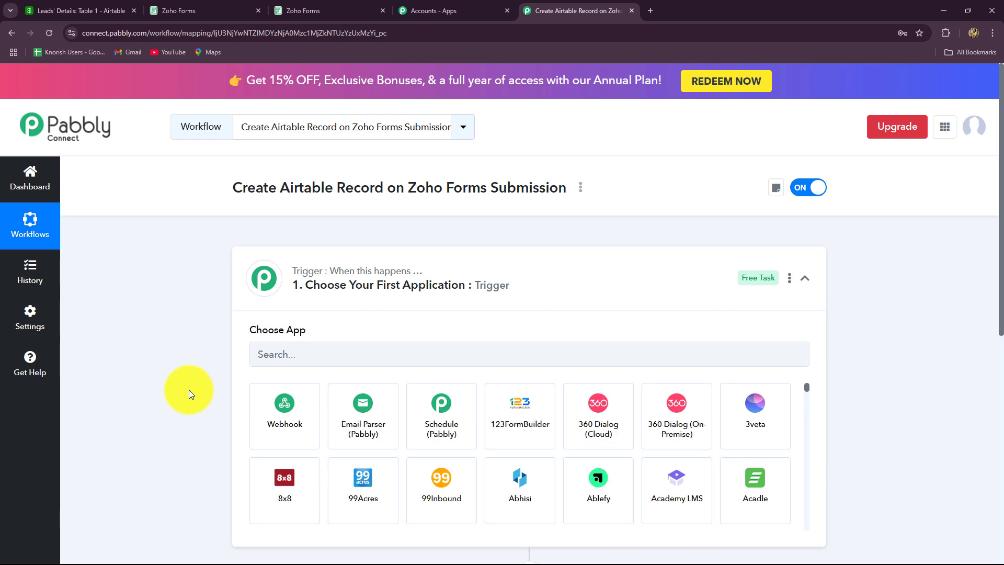
{"action": "scroll", "coordinate": [188, 390], "scroll_direction": "down", "scroll_amount": 2}
{"action": "left_click", "coordinate": [273, 254]}
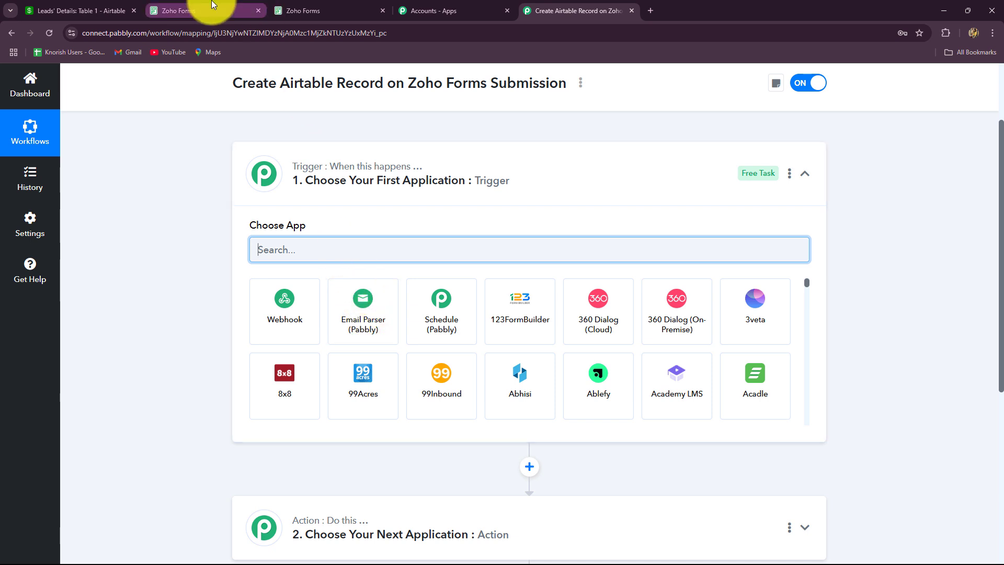
{"action": "left_click", "coordinate": [246, 11]}
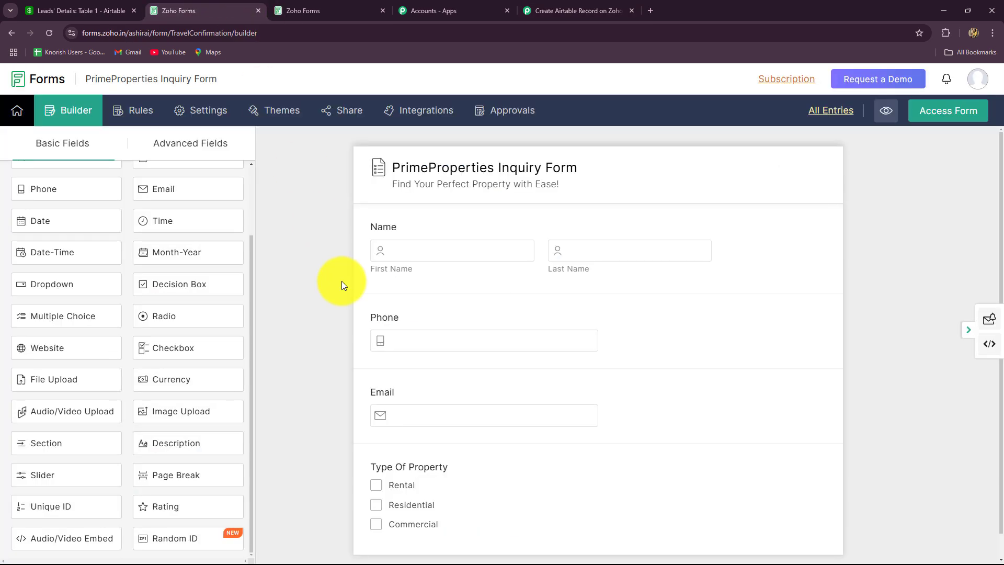
{"action": "left_click", "coordinate": [575, 10]}
{"action": "key", "text": "Caps_Lock"}
{"action": "type", "text": "Zoho"}
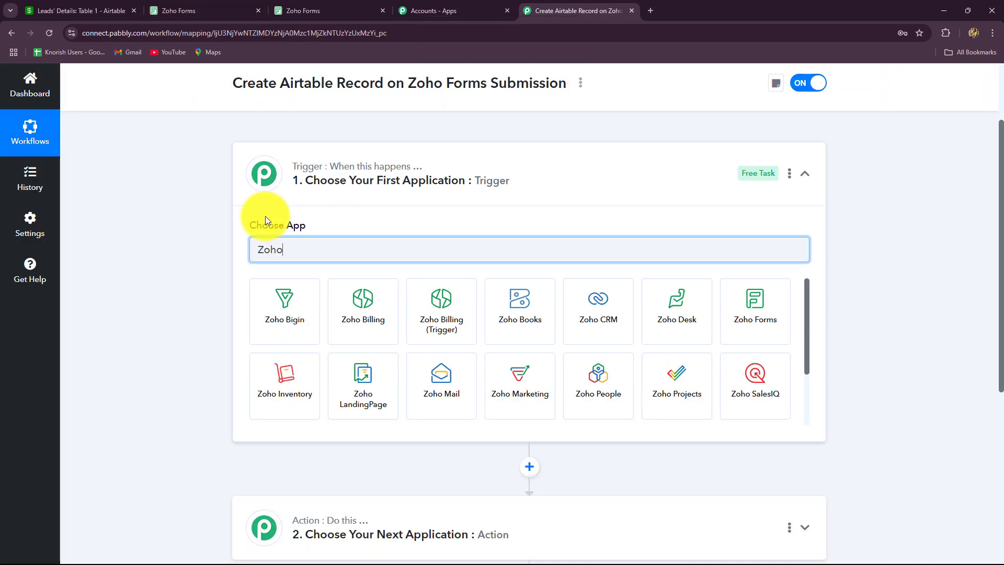
{"action": "left_click", "coordinate": [780, 320]}
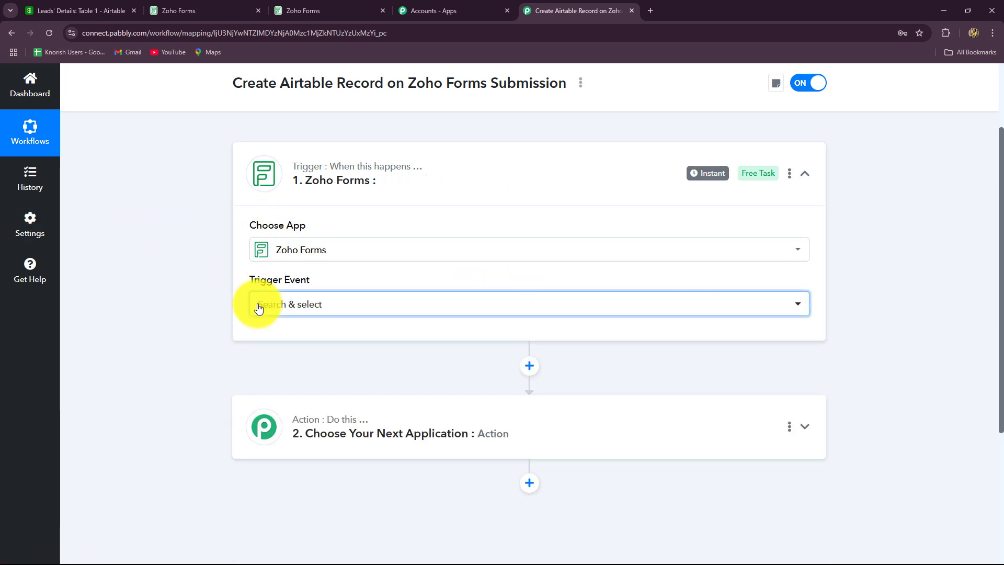
Step: Set the trigger event to New Form Submitted
{"action": "left_click", "coordinate": [259, 309]}
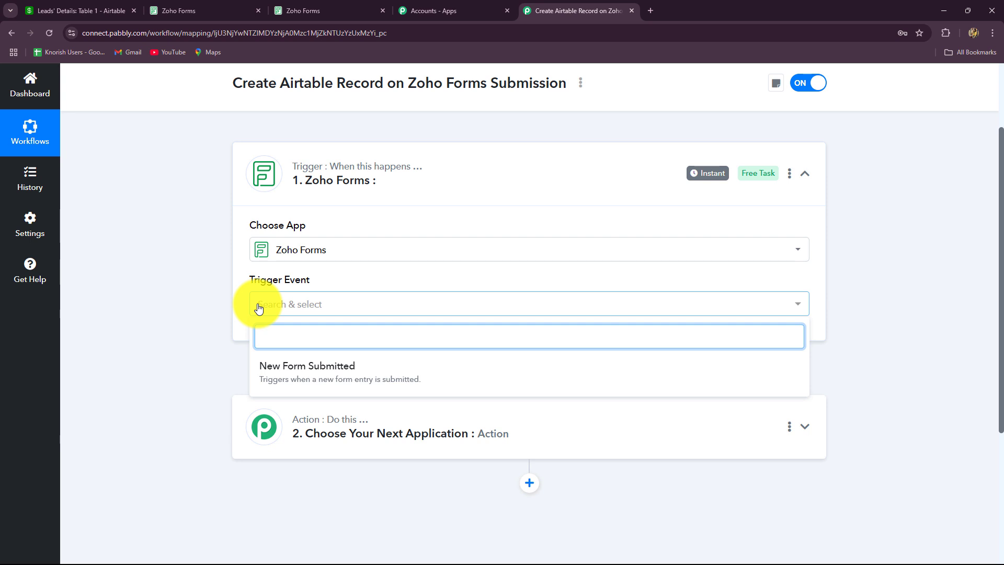
{"action": "left_click", "coordinate": [315, 385]}
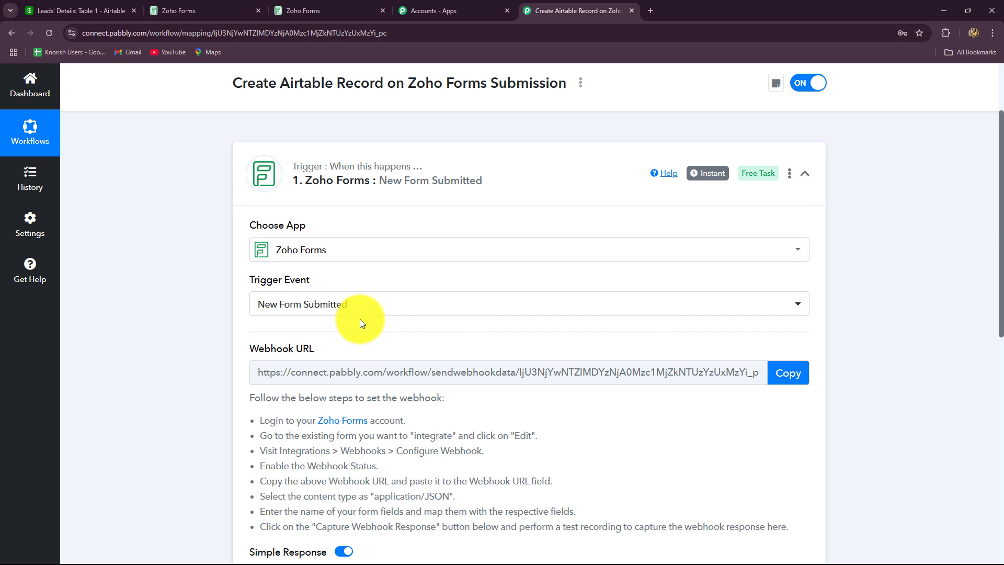
{"action": "scroll", "coordinate": [360, 319], "scroll_direction": "down", "scroll_amount": 1}
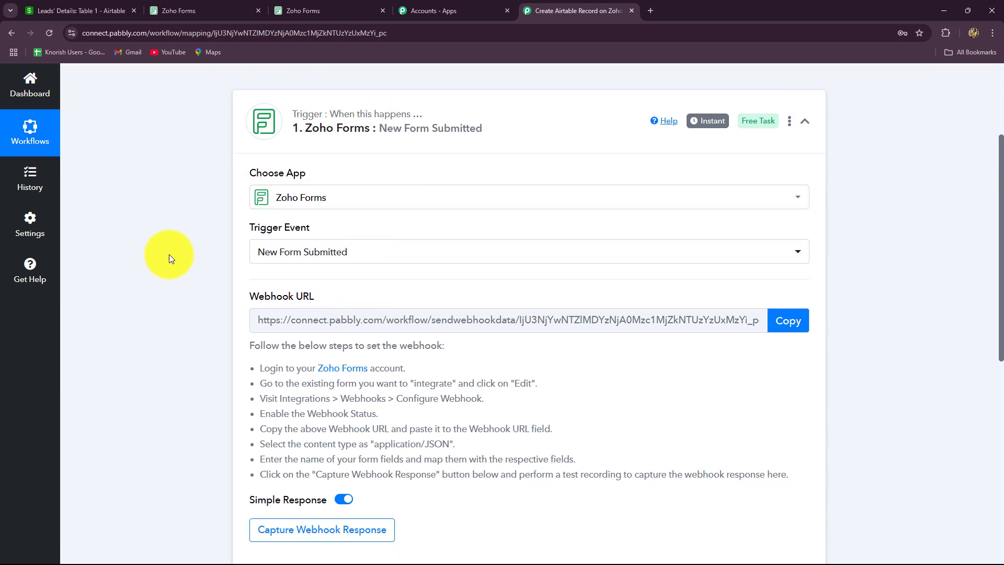
{"action": "left_click", "coordinate": [197, 9]}
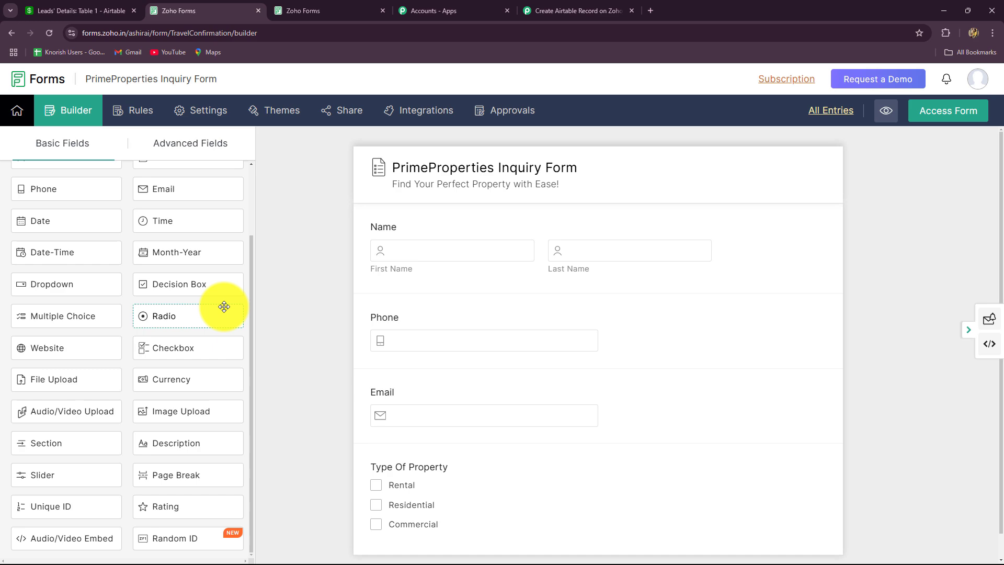
{"action": "left_click", "coordinate": [547, 9]}
{"action": "scroll", "coordinate": [277, 231], "scroll_direction": "down", "scroll_amount": 2}
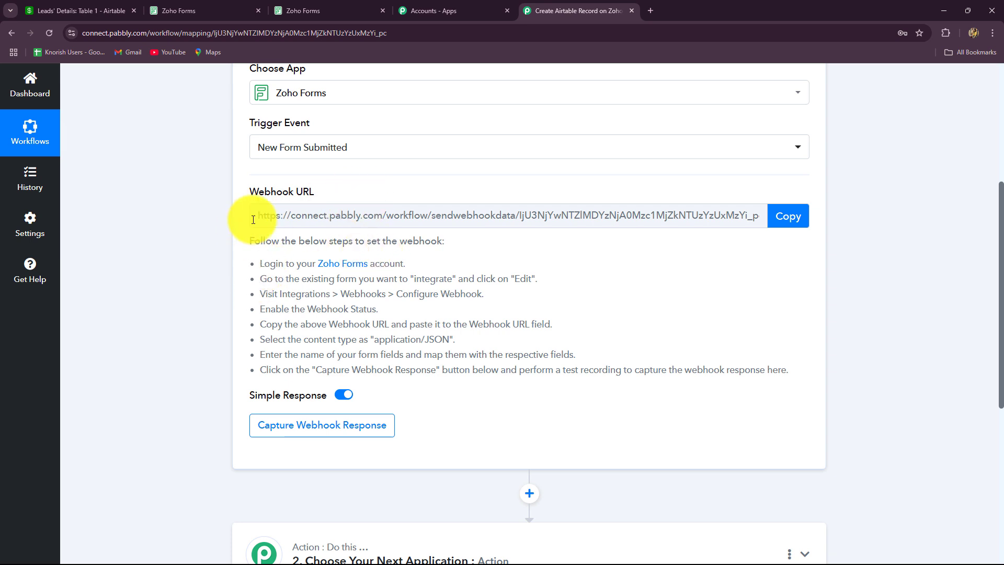
Step: Copy the webhook URL and start capturing the webhook response
{"action": "left_click", "coordinate": [196, 8]}
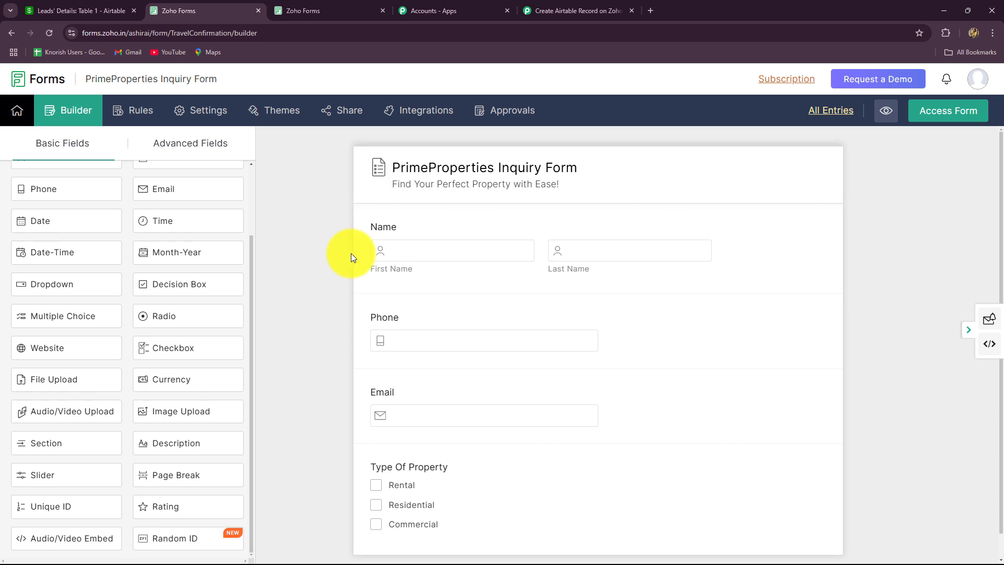
{"action": "left_click", "coordinate": [561, 9]}
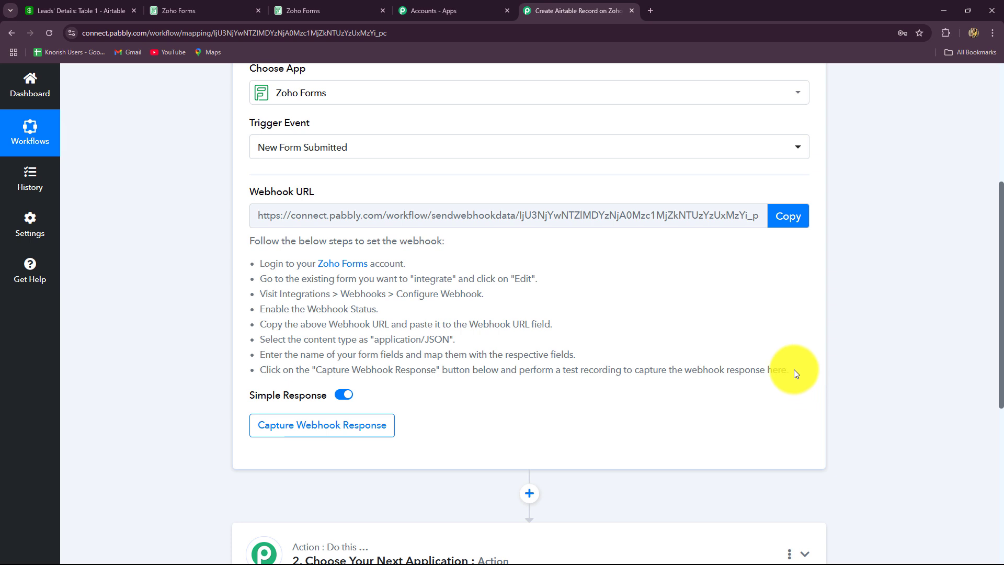
{"action": "left_click_drag", "start_coordinate": [794, 369], "coordinate": [251, 268]}
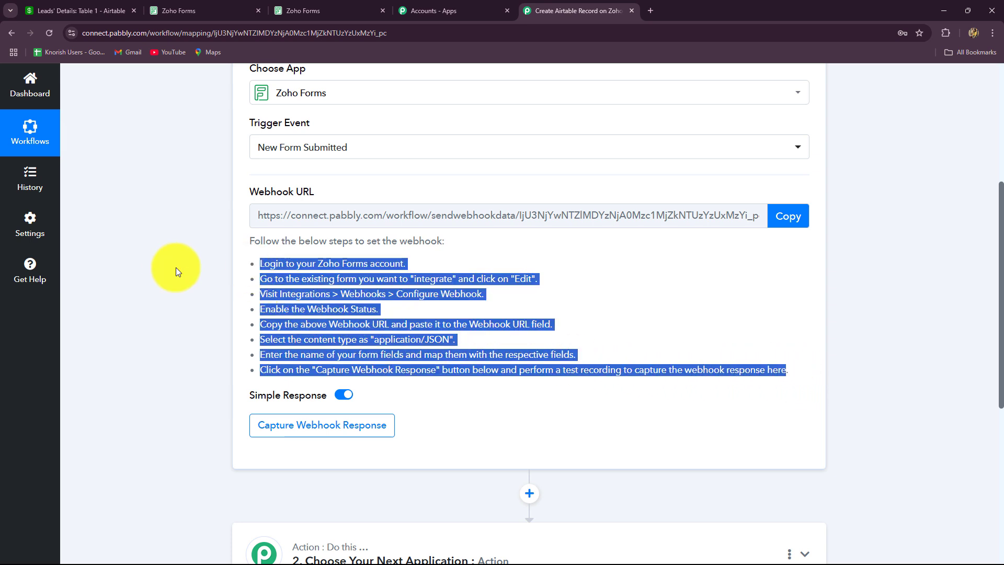
{"action": "left_click", "coordinate": [862, 207]}
{"action": "left_click", "coordinate": [797, 222]}
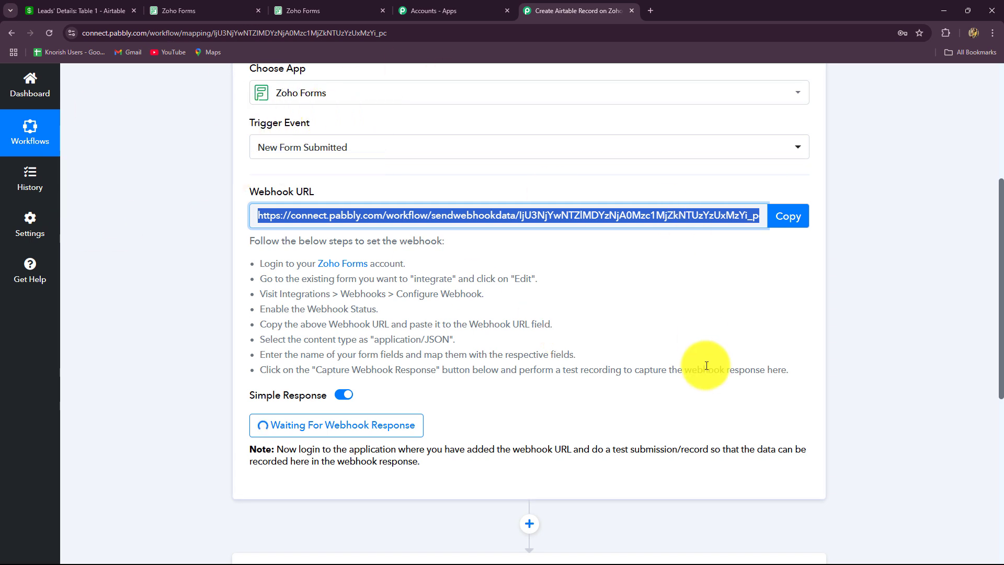
{"action": "left_click", "coordinate": [200, 11]}
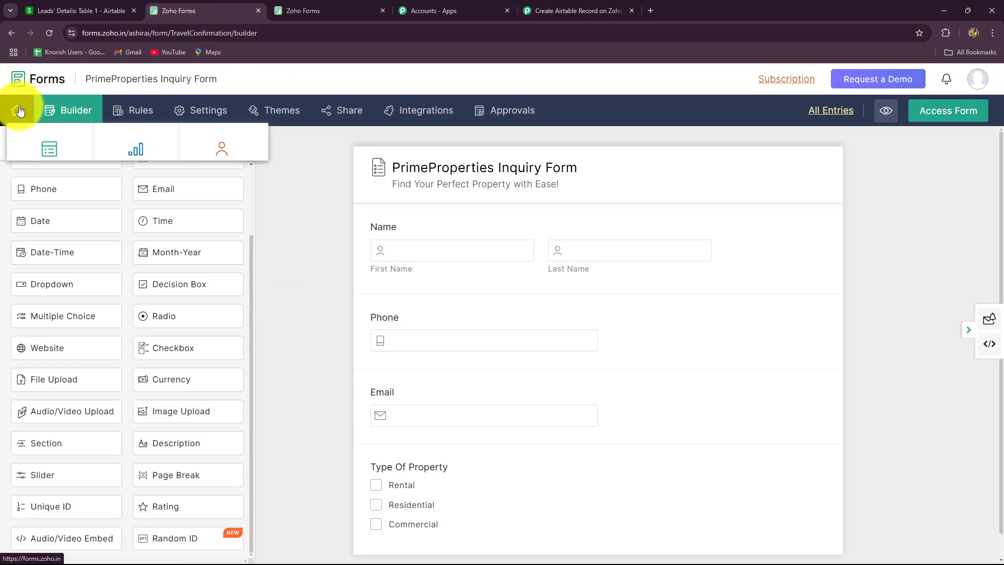
Step: From the Forms list, edit the PrimeProperties Inquiry Form and go to its Integrations page
{"action": "mouse_move", "coordinate": [17, 128]}
{"action": "left_click", "coordinate": [36, 161]}
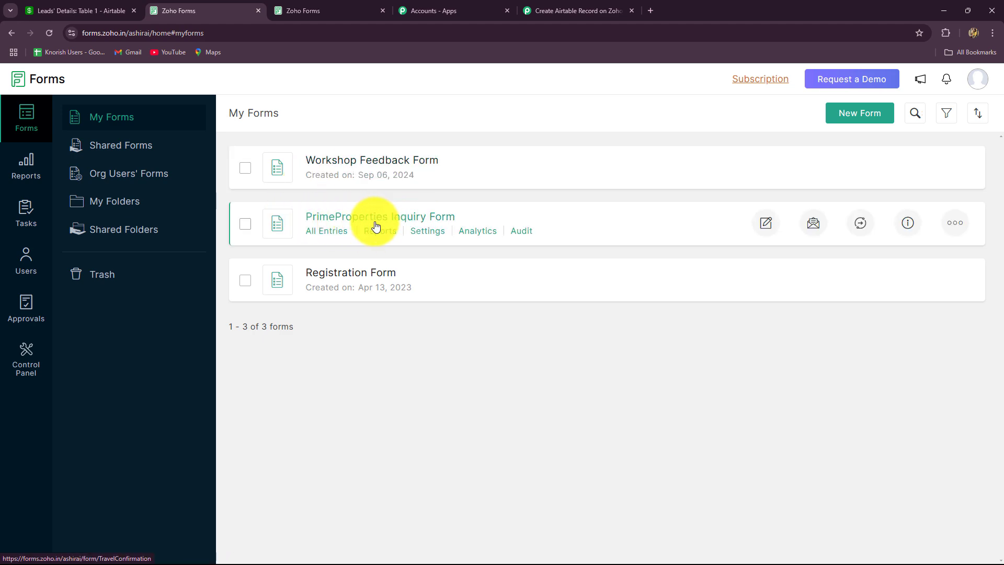
{"action": "left_click", "coordinate": [767, 224]}
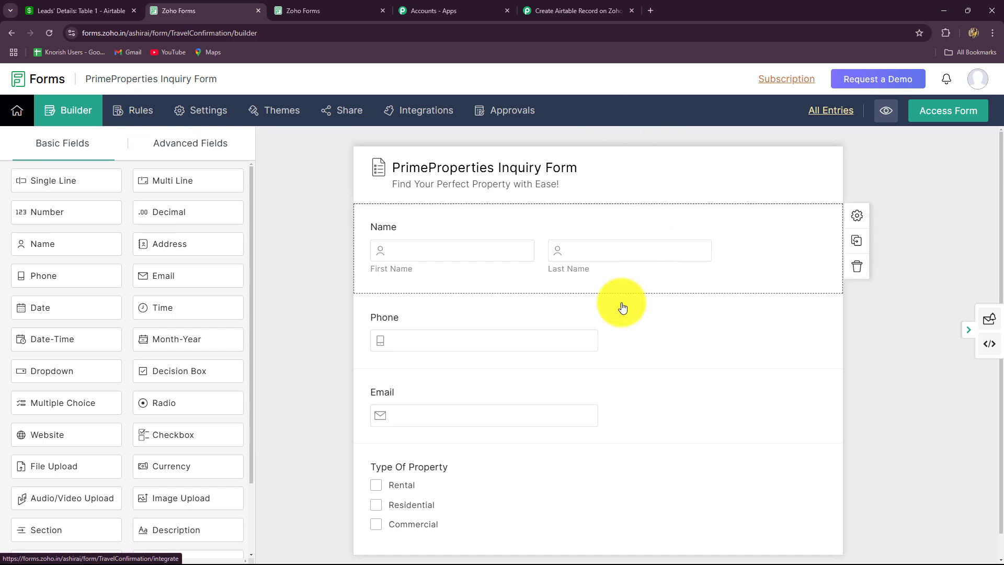
{"action": "left_click", "coordinate": [453, 115]}
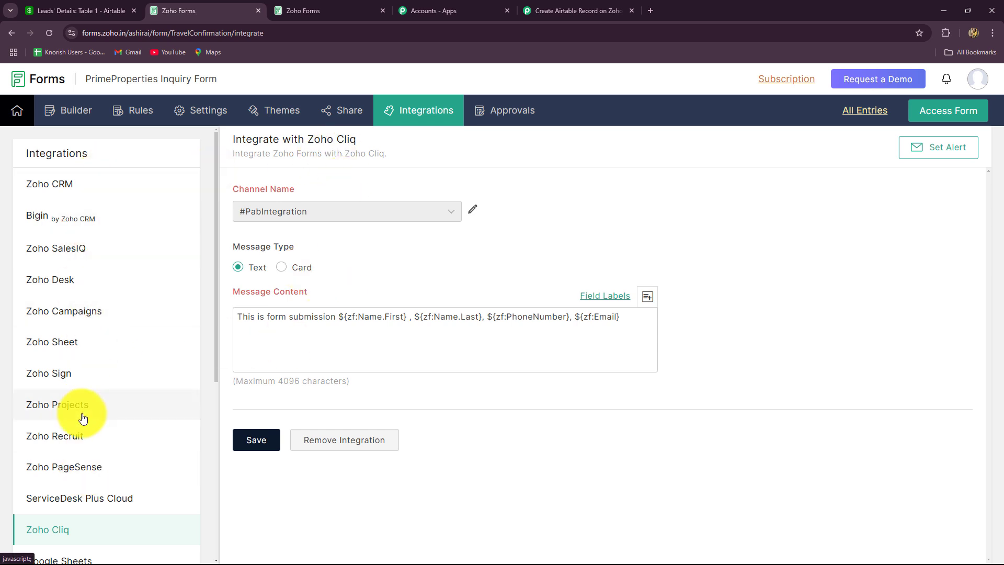
Step: In Webhooks settings, replace the old webhook URL with the pasted Pabbly URL
{"action": "scroll", "coordinate": [83, 419], "scroll_direction": "down", "scroll_amount": 6}
{"action": "left_click", "coordinate": [64, 407]}
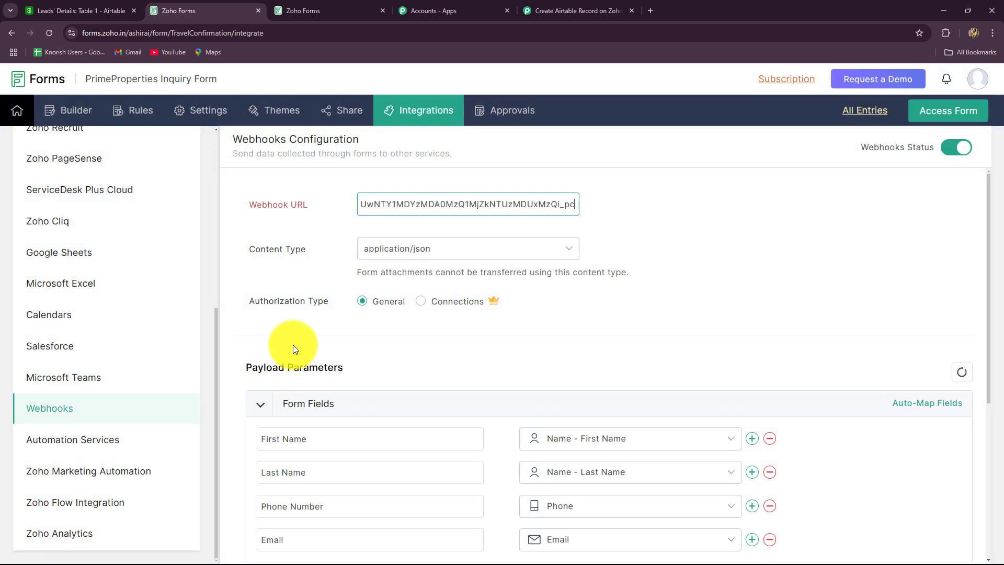
{"action": "scroll", "coordinate": [297, 332], "scroll_direction": "down", "scroll_amount": 1}
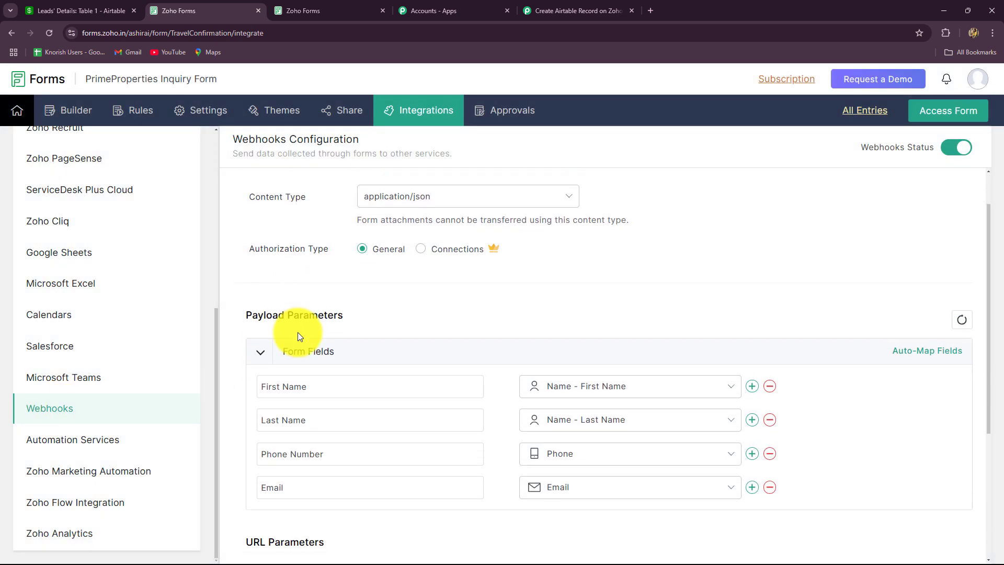
{"action": "scroll", "coordinate": [297, 331], "scroll_direction": "up", "scroll_amount": 1}
{"action": "left_click_drag", "start_coordinate": [364, 204], "coordinate": [604, 225]}
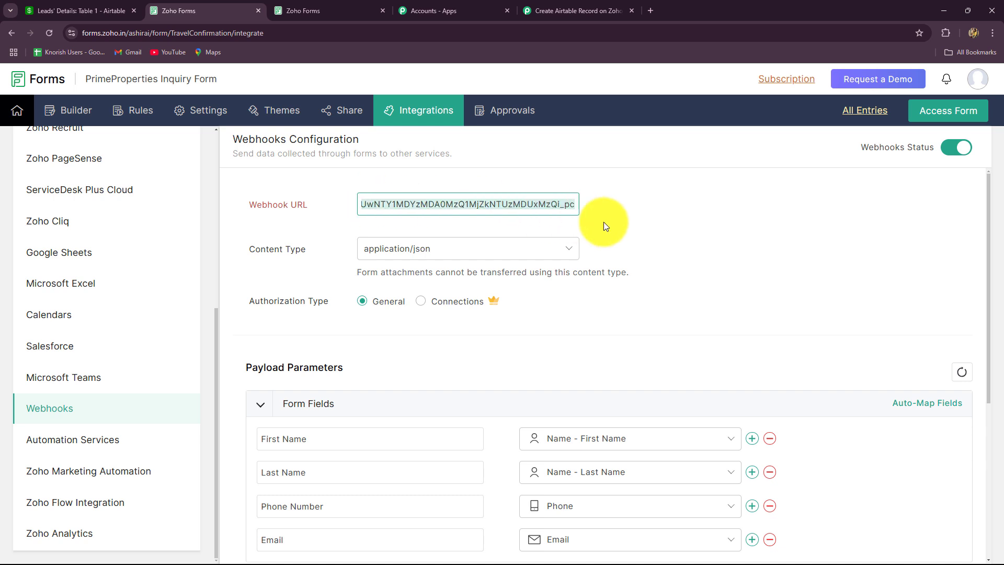
{"action": "key", "text": "BackSpace"}
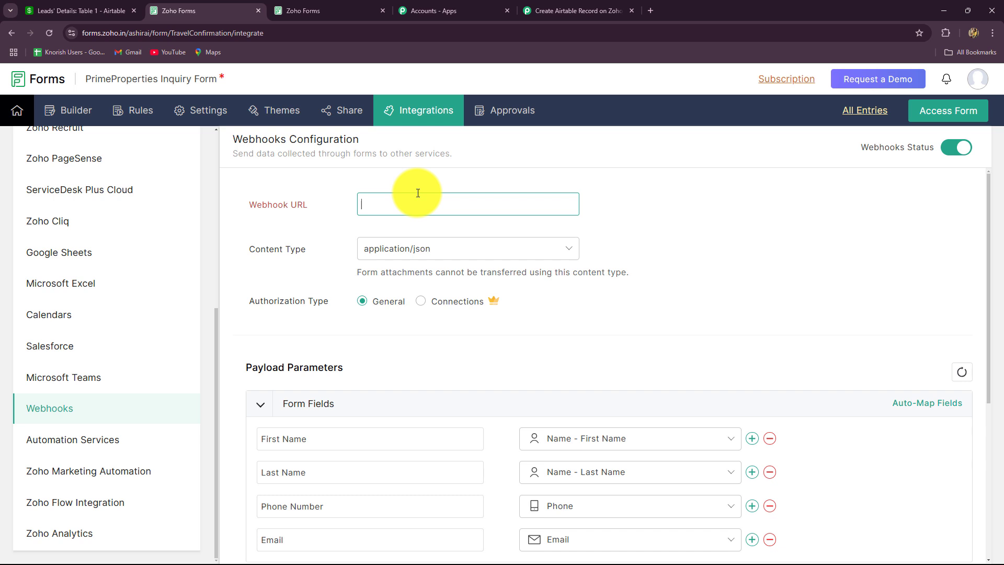
{"action": "key", "text": "ctrl+v"}
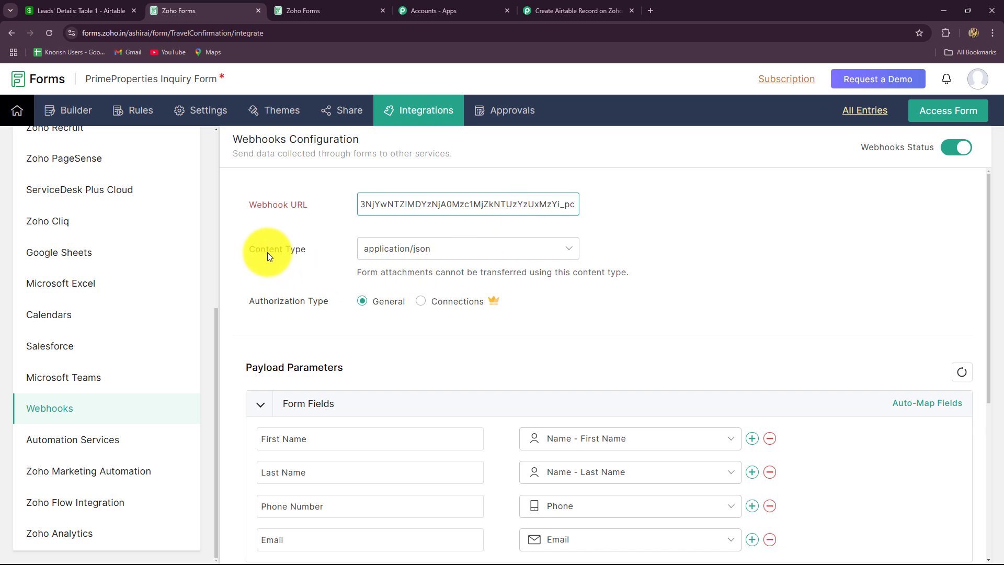
Step: Keep application/json as the content type and save the webhook configuration
{"action": "left_click", "coordinate": [430, 251]}
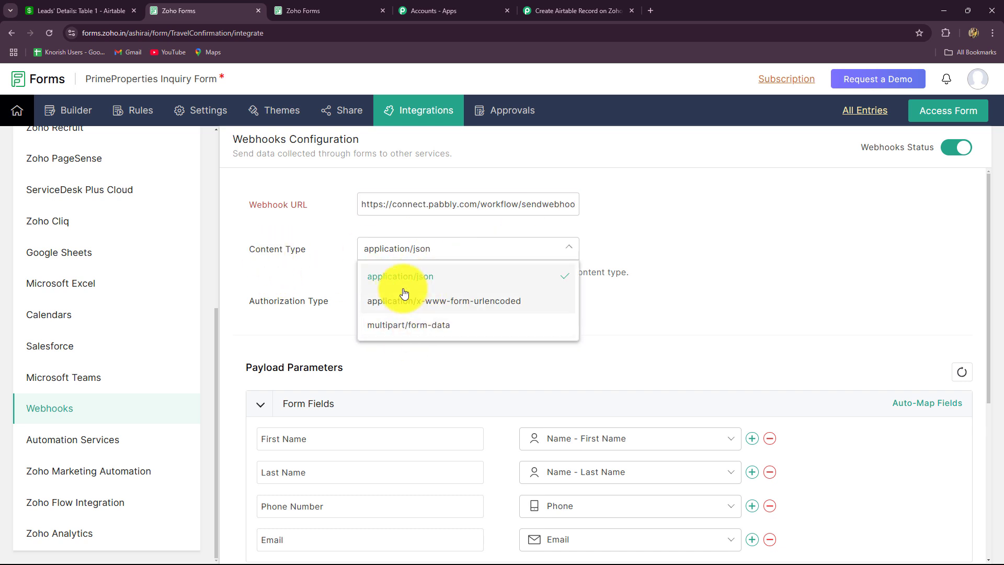
{"action": "left_click", "coordinate": [346, 280]}
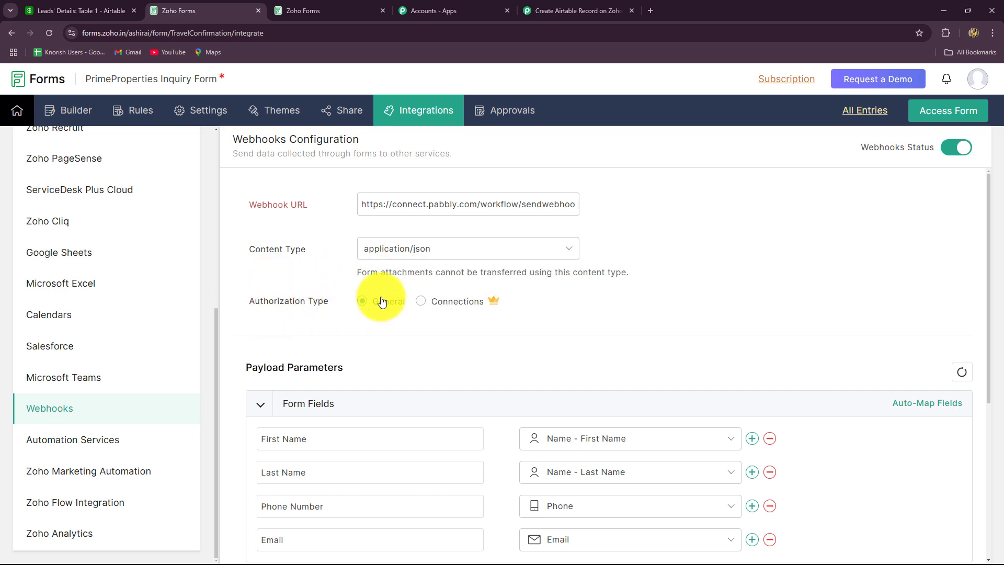
{"action": "scroll", "coordinate": [366, 324], "scroll_direction": "down", "scroll_amount": 3}
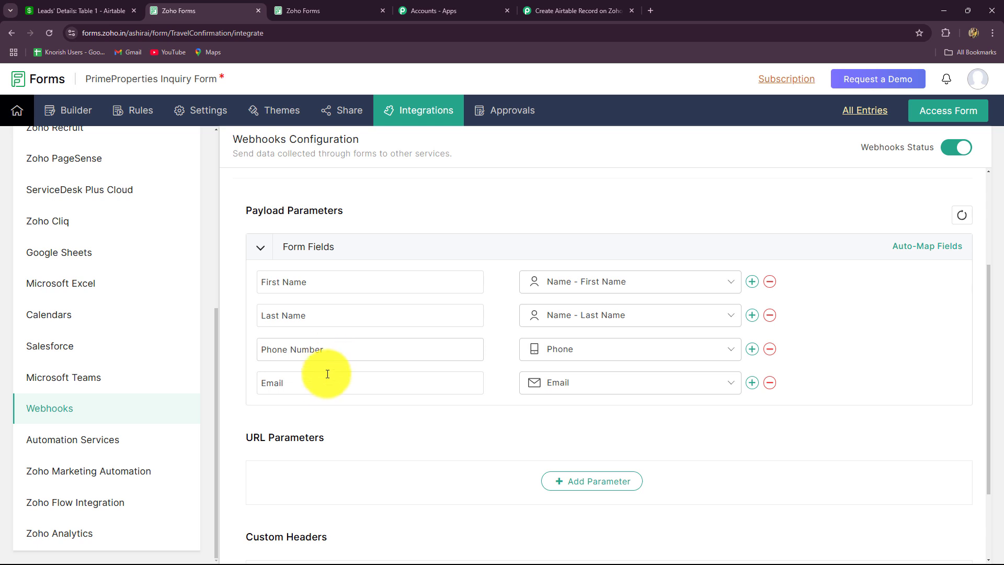
{"action": "scroll", "coordinate": [419, 402], "scroll_direction": "down", "scroll_amount": 2}
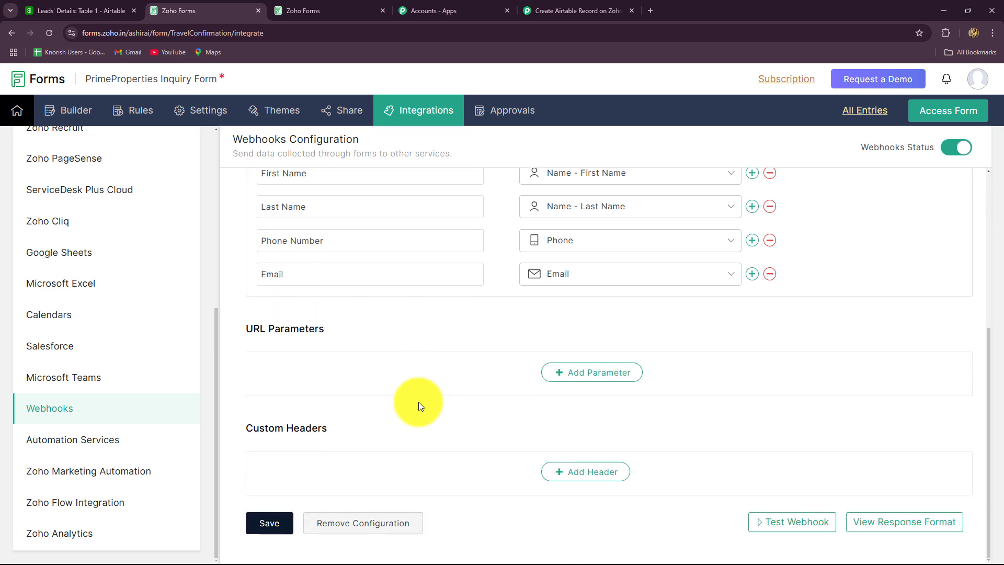
{"action": "scroll", "coordinate": [419, 401], "scroll_direction": "up", "scroll_amount": 3}
{"action": "scroll", "coordinate": [419, 402], "scroll_direction": "down", "scroll_amount": 3}
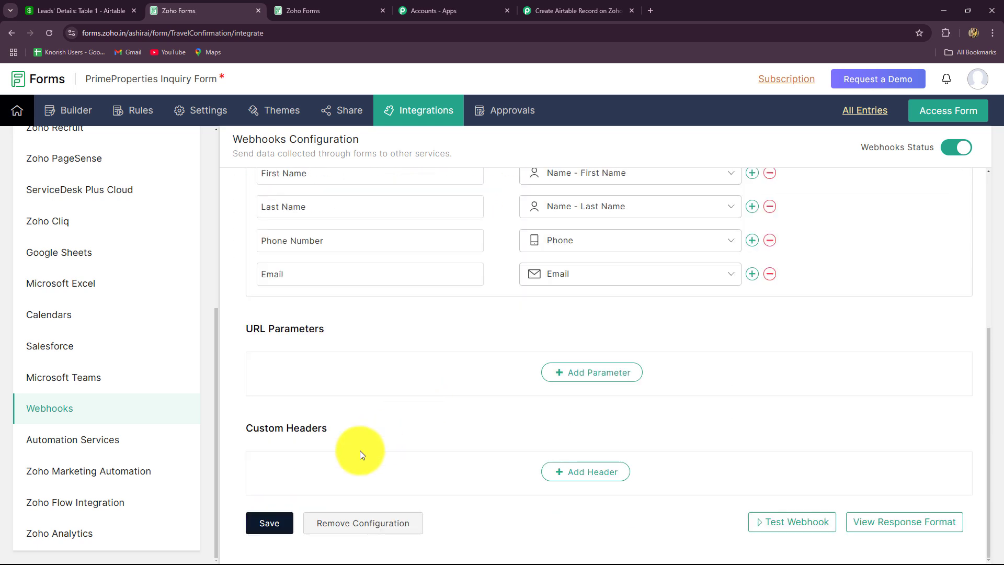
{"action": "left_click", "coordinate": [274, 522]}
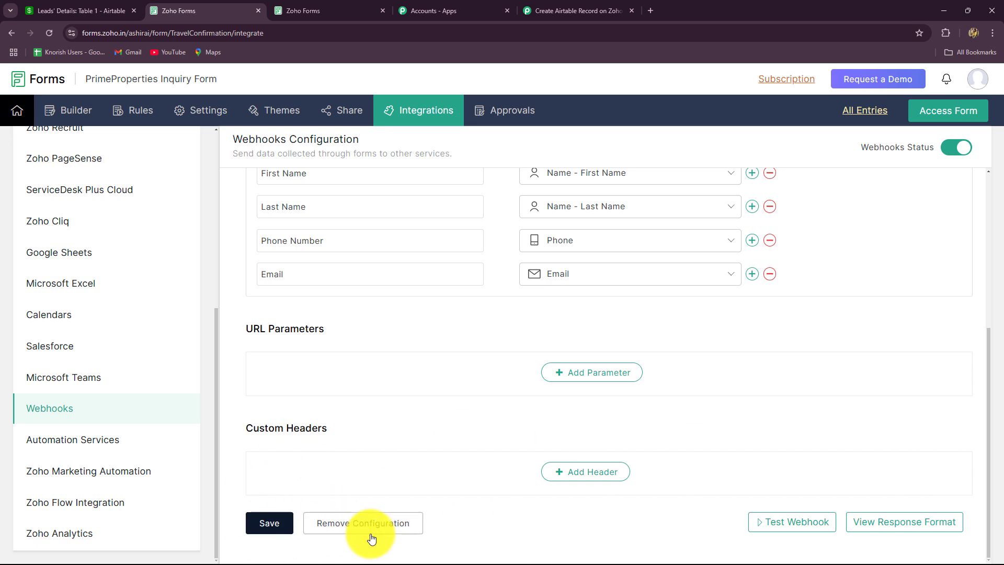
{"action": "scroll", "coordinate": [801, 410], "scroll_direction": "up", "scroll_amount": 5}
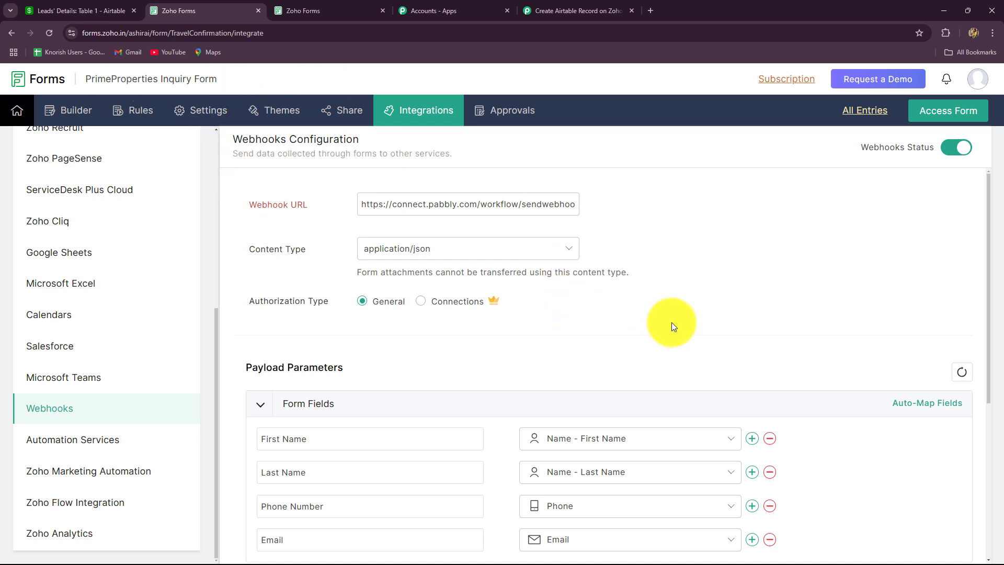
{"action": "left_click", "coordinate": [576, 10]}
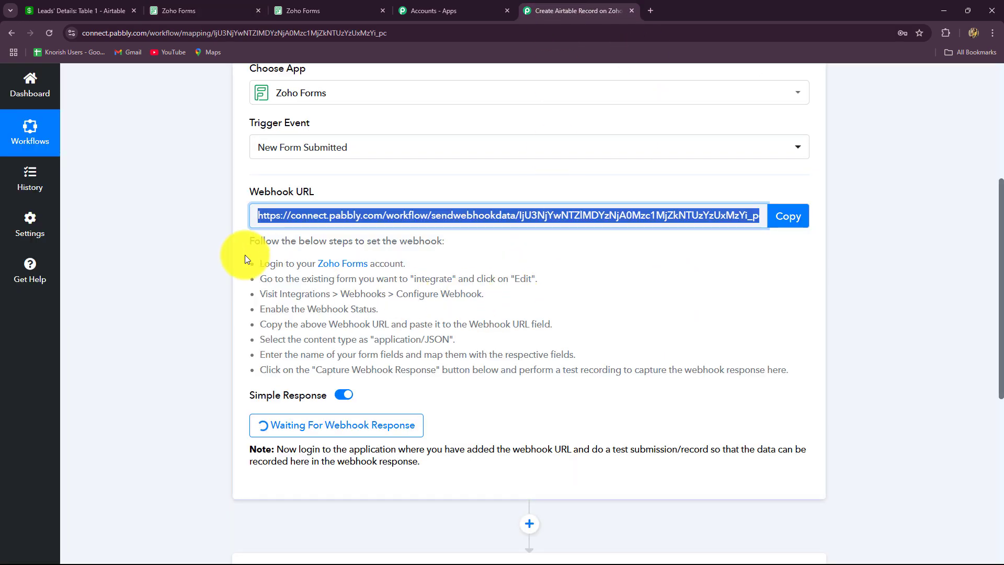
Step: Review the saved webhook, then open the form's Share page showing its permalink and QR code
{"action": "scroll", "coordinate": [244, 255], "scroll_direction": "down", "scroll_amount": 2}
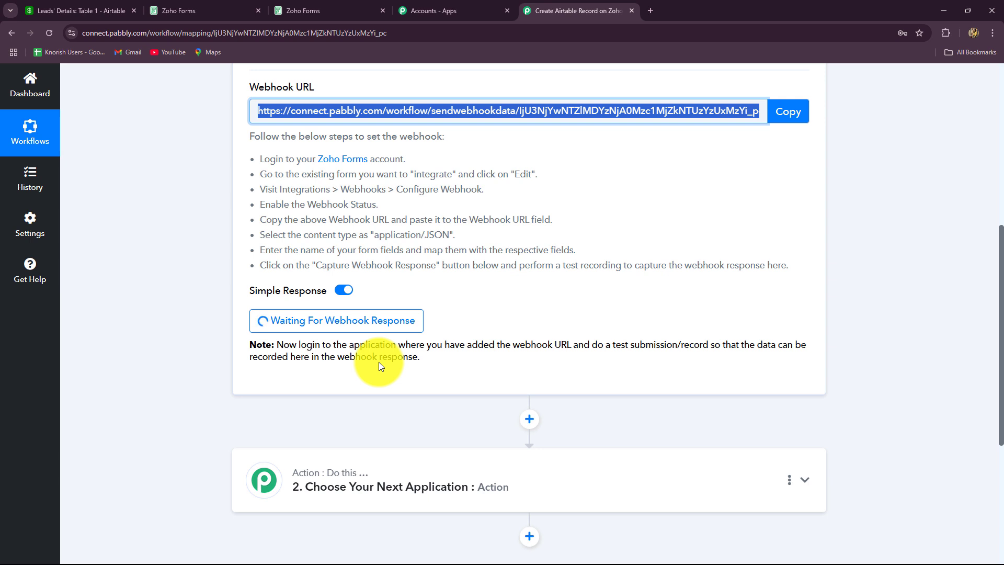
{"action": "scroll", "coordinate": [379, 362], "scroll_direction": "up", "scroll_amount": 4}
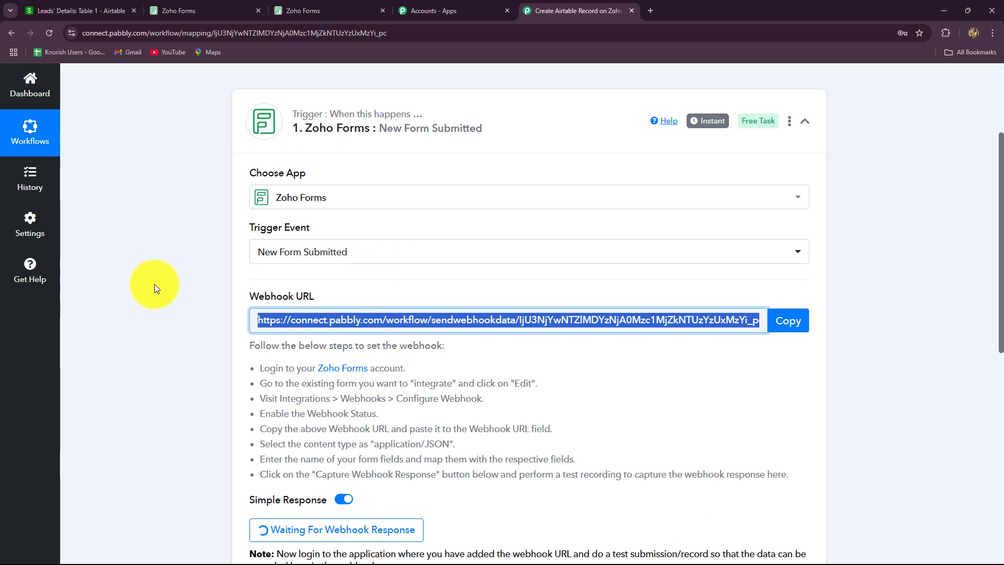
{"action": "left_click", "coordinate": [174, 11]}
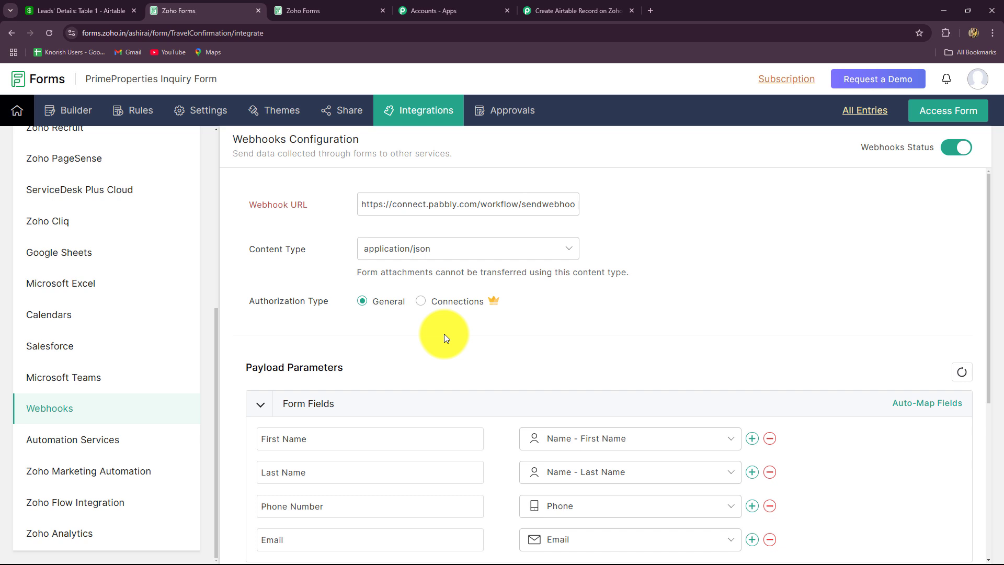
{"action": "left_click", "coordinate": [523, 8]}
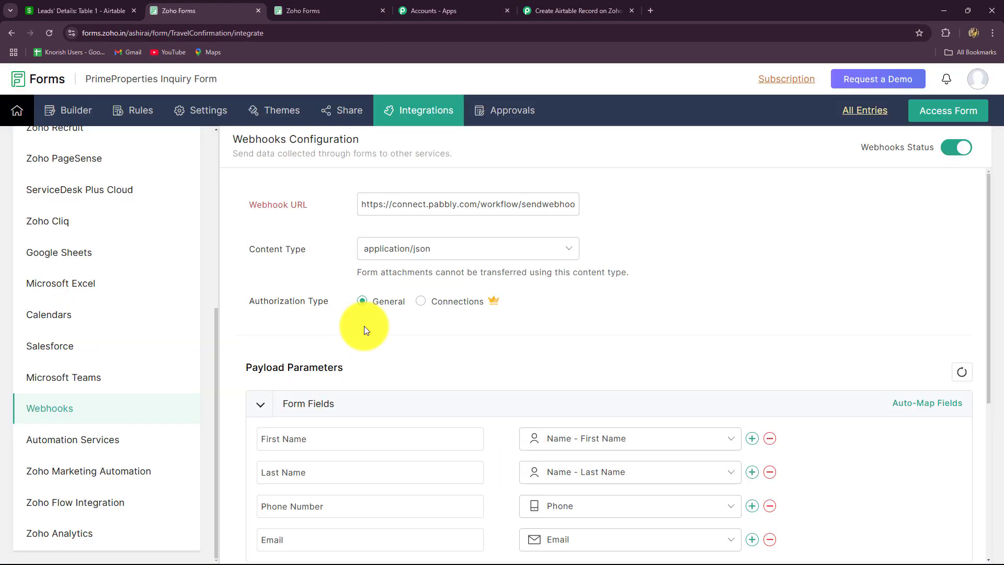
{"action": "left_click", "coordinate": [347, 111]}
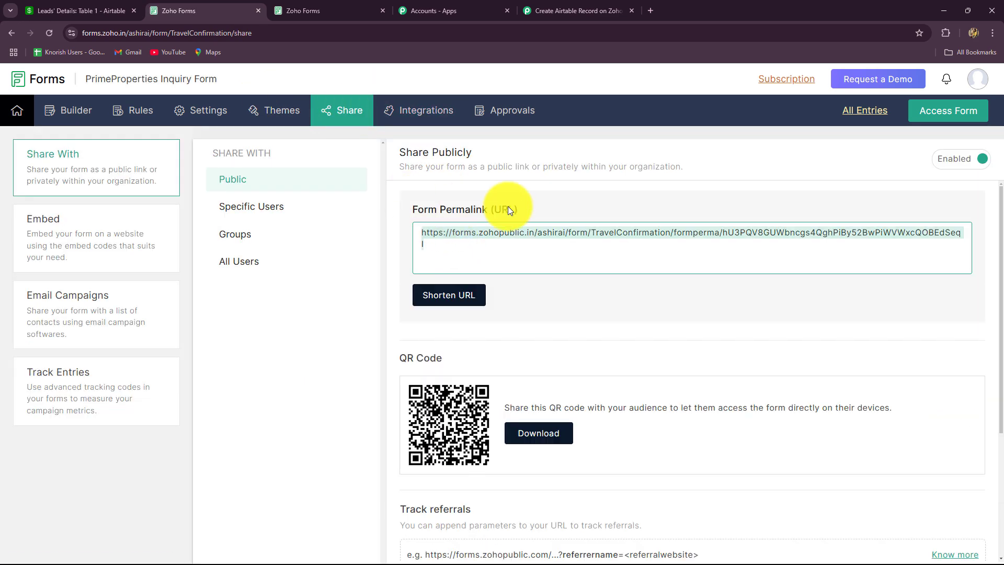
Step: Load the public inquiry form in a new tab from its pasted permalink
{"action": "left_click", "coordinate": [646, 10]}
{"action": "type", "text": "https://forms.zohopublic.in/ashirai/form/TravelConfirmation/formperma/hU3PQV8GUWbncgs4QghPiBy52BwPiWVWxcQOBEdSeqI"}
{"action": "key", "text": "Return"}
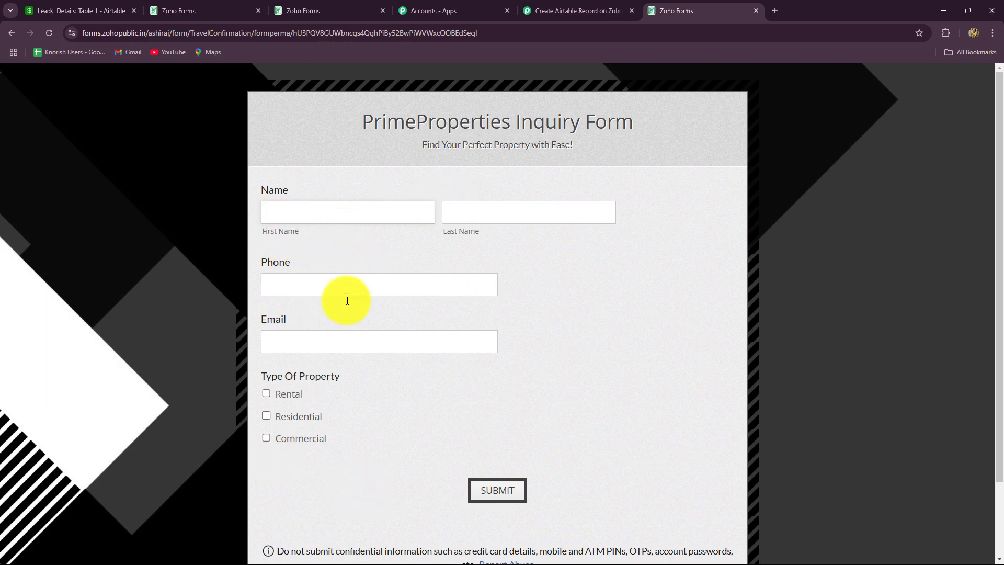
{"action": "left_click", "coordinate": [554, 8]}
{"action": "scroll", "coordinate": [234, 306], "scroll_direction": "down", "scroll_amount": 4}
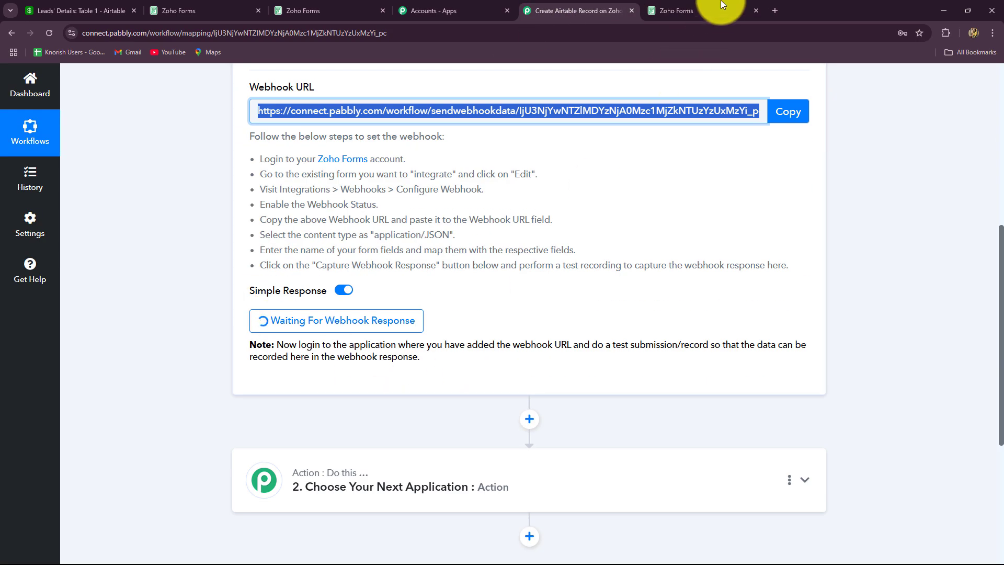
{"action": "left_click", "coordinate": [698, 10]}
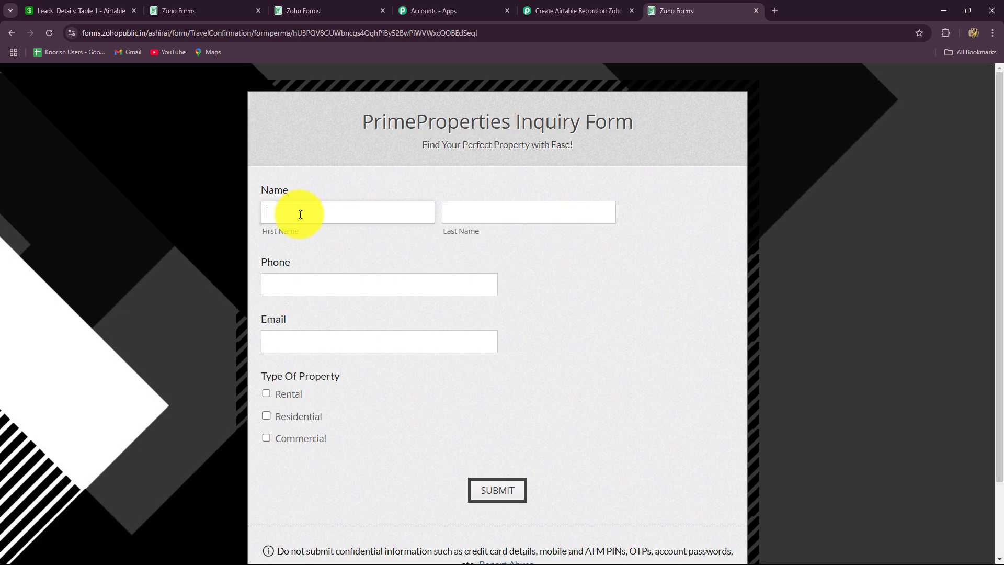
Step: Enter the test lead's first name, last name and phone number
{"action": "key", "text": "Caps_Lock"}
{"action": "type", "text": "S"}
{"action": "key", "text": "Caps_Lock"}
{"action": "type", "text": "mart"}
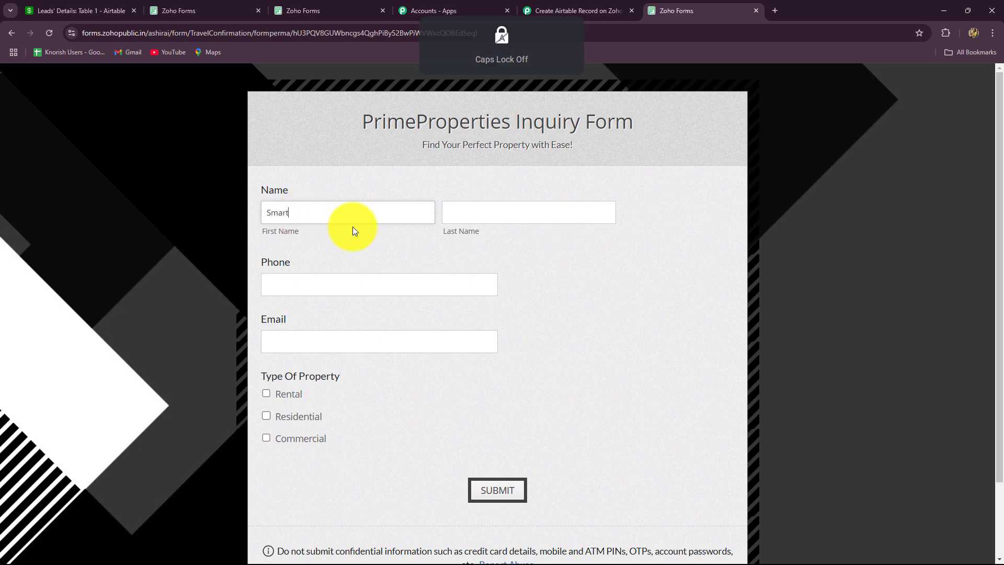
{"action": "left_click", "coordinate": [482, 208]}
{"action": "key", "text": "Caps_Lock"}
{"action": "type", "text": "L"}
{"action": "key", "text": "Caps_Lock"}
{"action": "type", "text": "ea"}
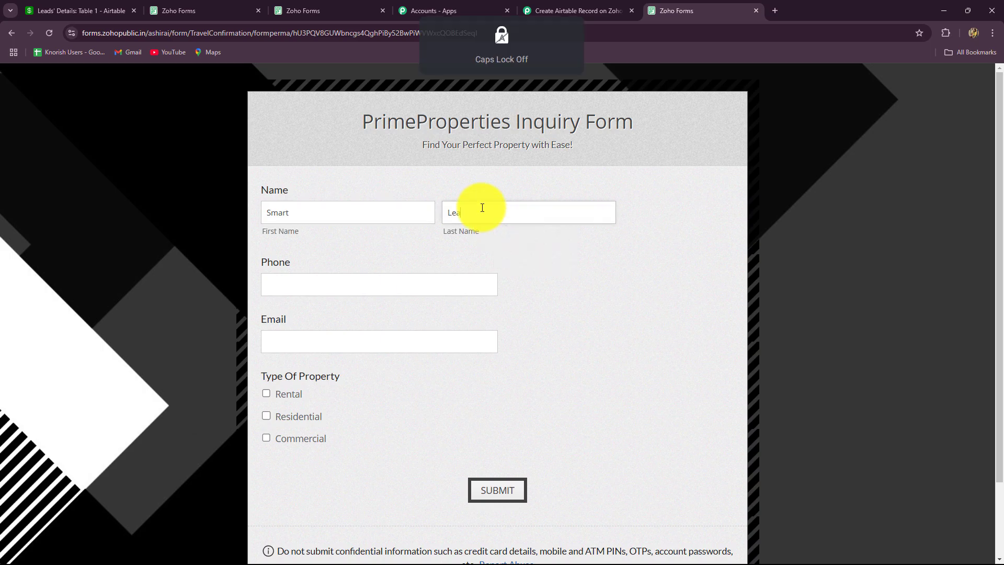
{"action": "type", "text": "d"}
{"action": "left_click", "coordinate": [325, 278]}
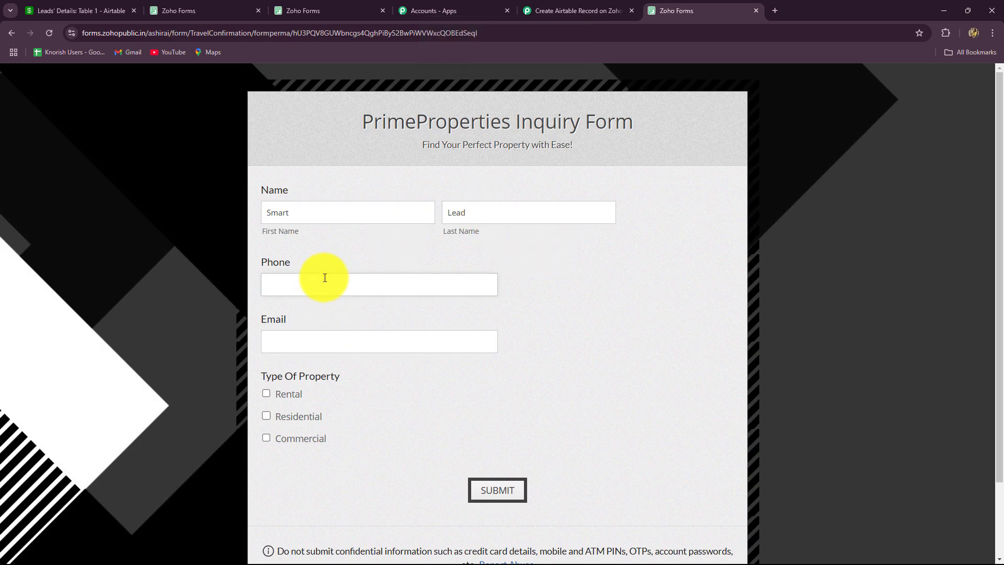
{"action": "type", "text": "98989"}
{"action": "type", "text": "89898"}
Step: Fill in the email address, tick Residential as property type, and submit
{"action": "left_click", "coordinate": [335, 338]}
{"action": "type", "text": "sma"}
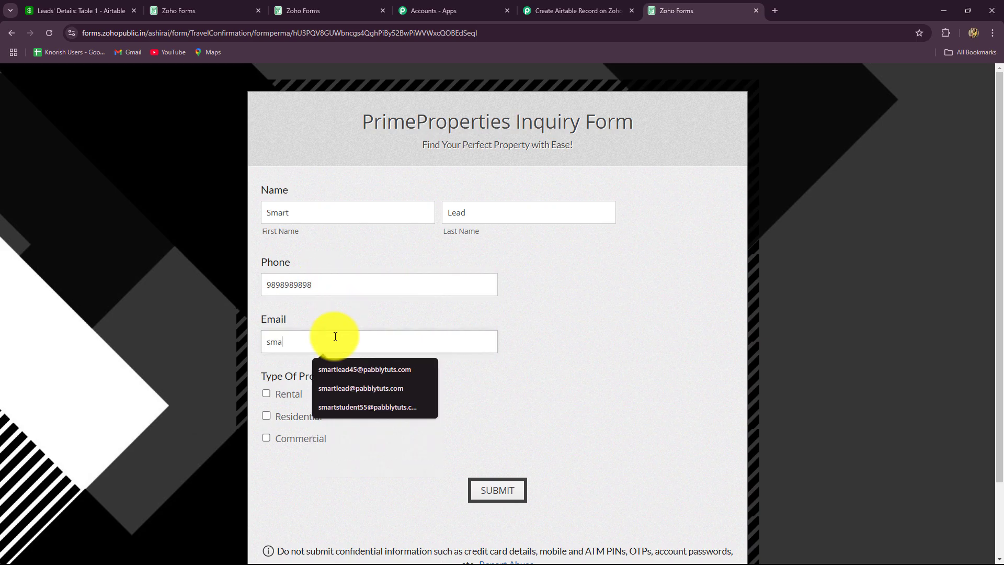
{"action": "left_click", "coordinate": [357, 388]}
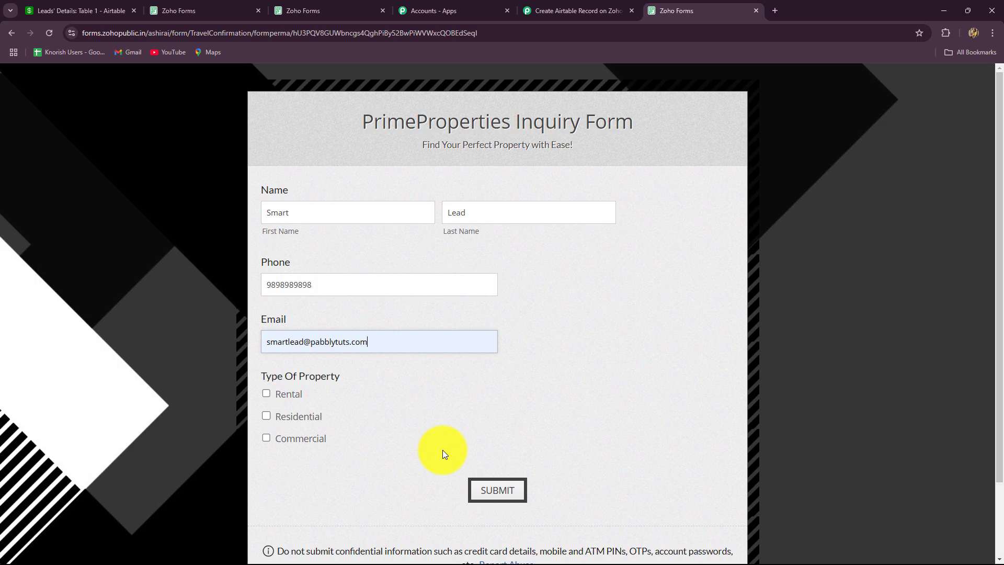
{"action": "left_click", "coordinate": [268, 417]}
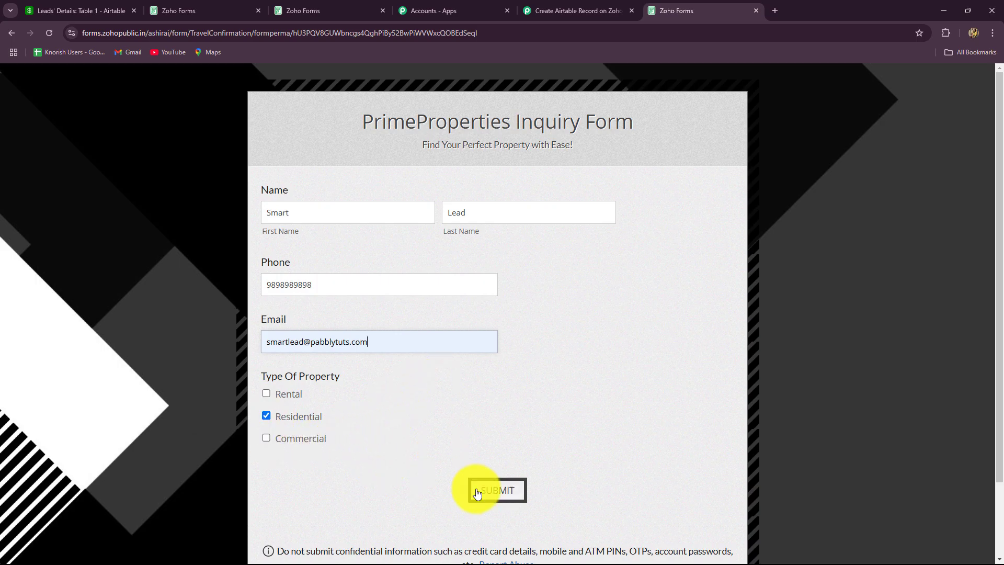
{"action": "left_click", "coordinate": [488, 489]}
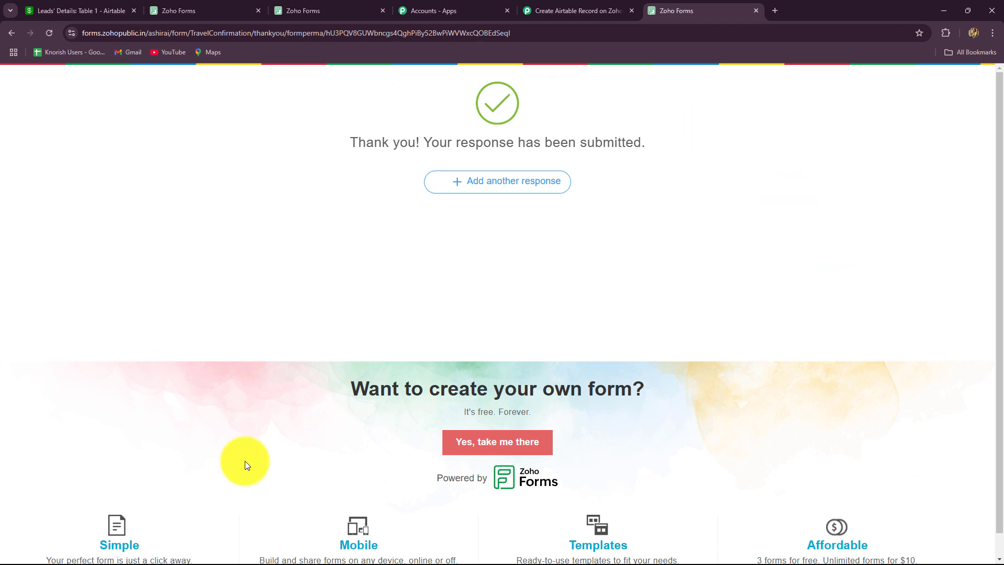
Step: Review the captured Residential property type, phone number, first and last name, and email values
{"action": "left_click", "coordinate": [559, 7]}
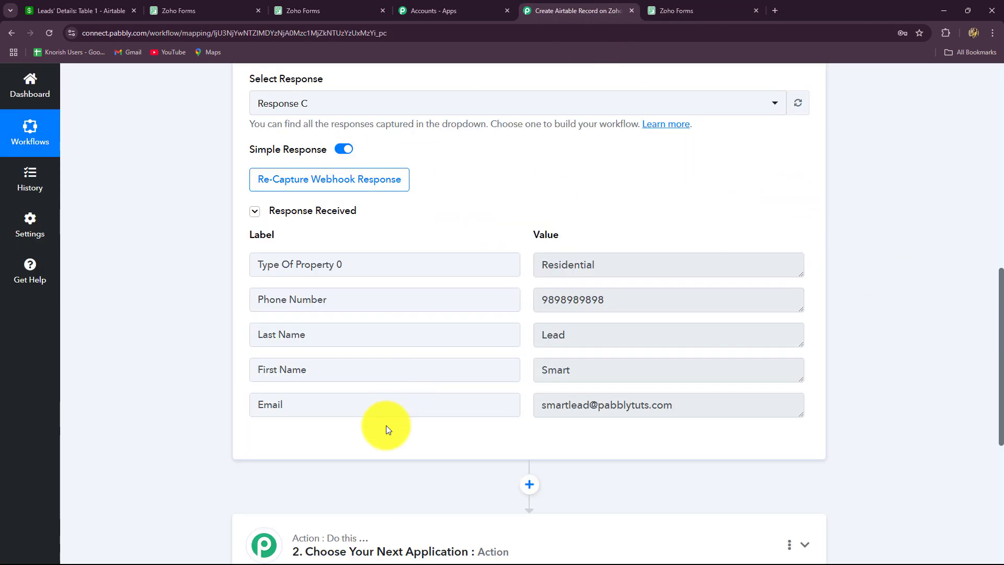
{"action": "scroll", "coordinate": [387, 430], "scroll_direction": "down", "scroll_amount": 1}
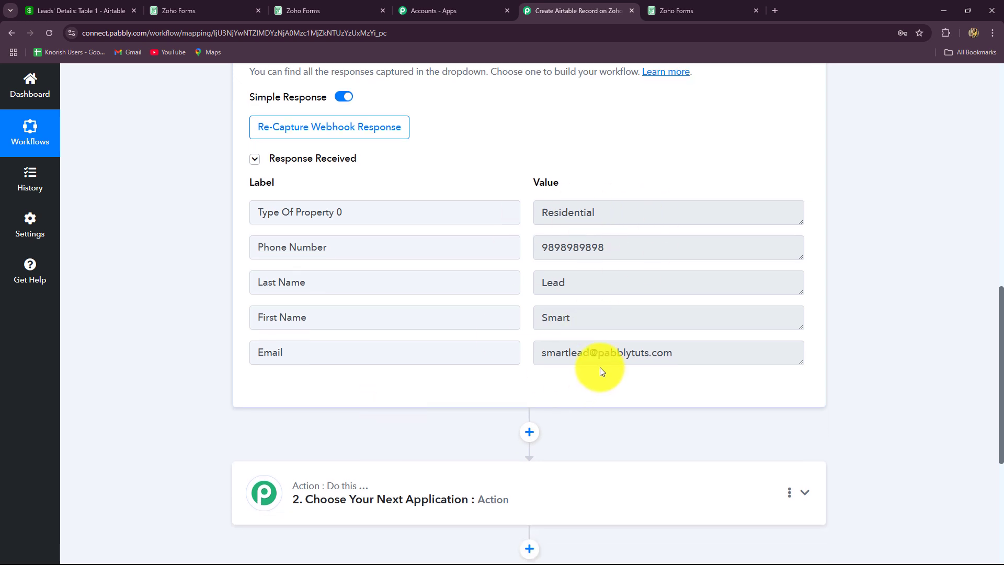
{"action": "double_click", "coordinate": [538, 215]}
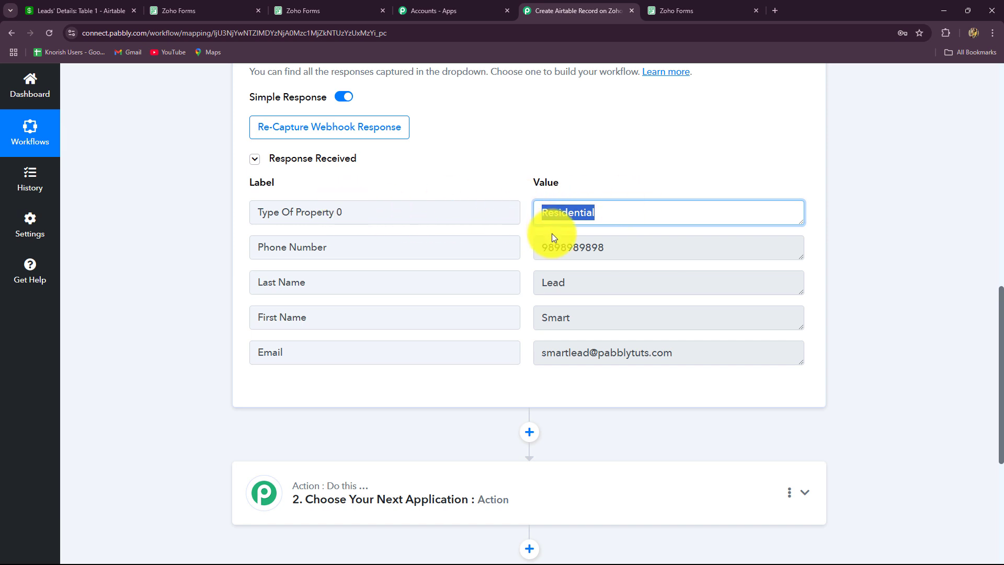
{"action": "double_click", "coordinate": [652, 252]}
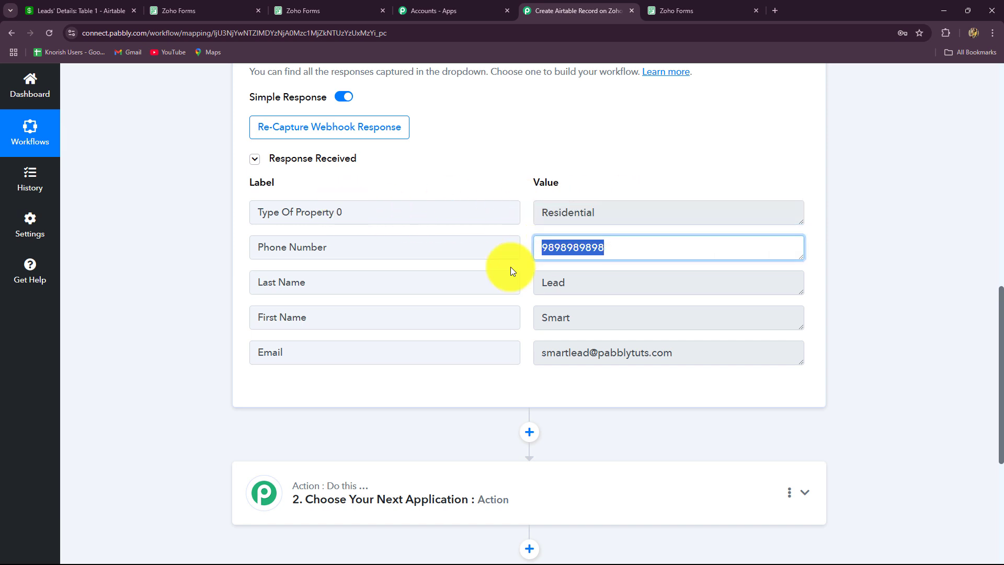
{"action": "double_click", "coordinate": [544, 320]}
{"action": "double_click", "coordinate": [547, 284]}
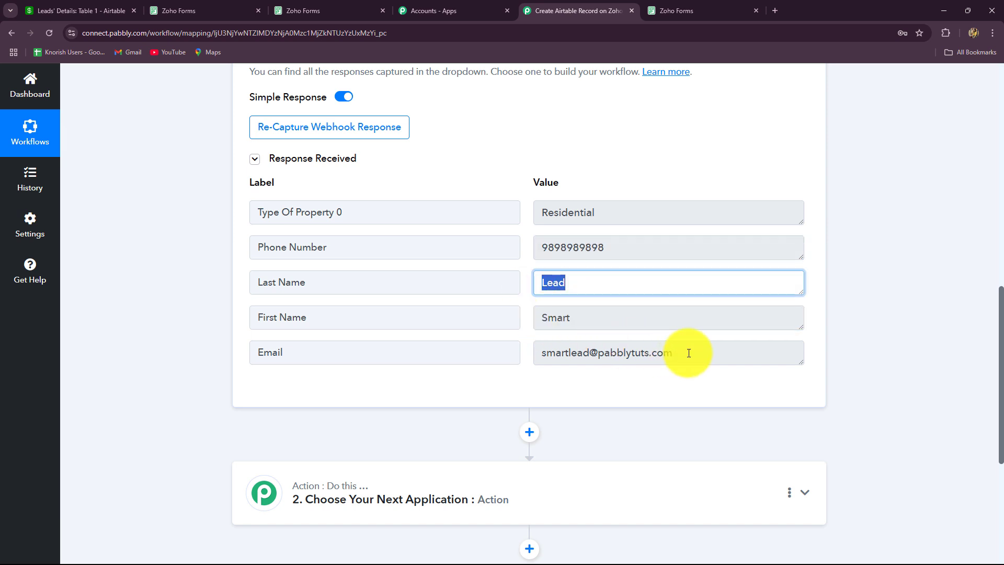
{"action": "double_click", "coordinate": [536, 352]}
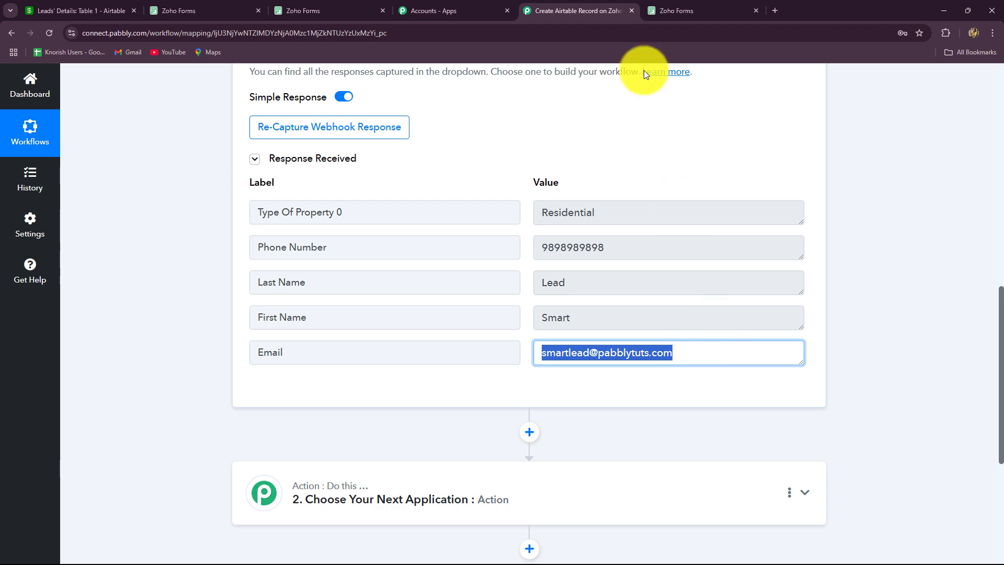
Step: Glance at the form's thank-you page, then scroll back up to the trigger step
{"action": "left_click", "coordinate": [702, 11]}
{"action": "left_click", "coordinate": [565, 12]}
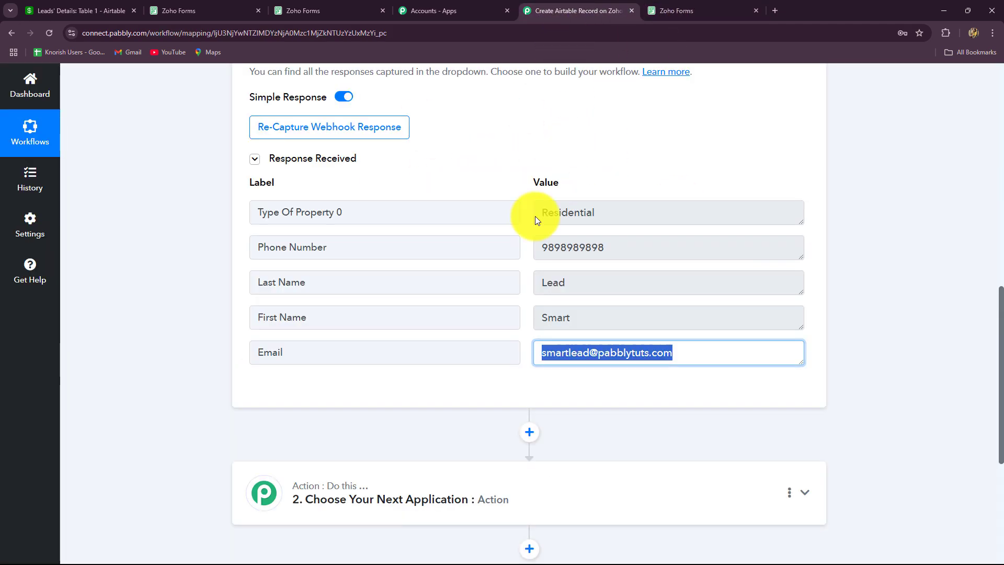
{"action": "scroll", "coordinate": [899, 265], "scroll_direction": "up", "scroll_amount": 5}
{"action": "scroll", "coordinate": [900, 265], "scroll_direction": "up", "scroll_amount": 5}
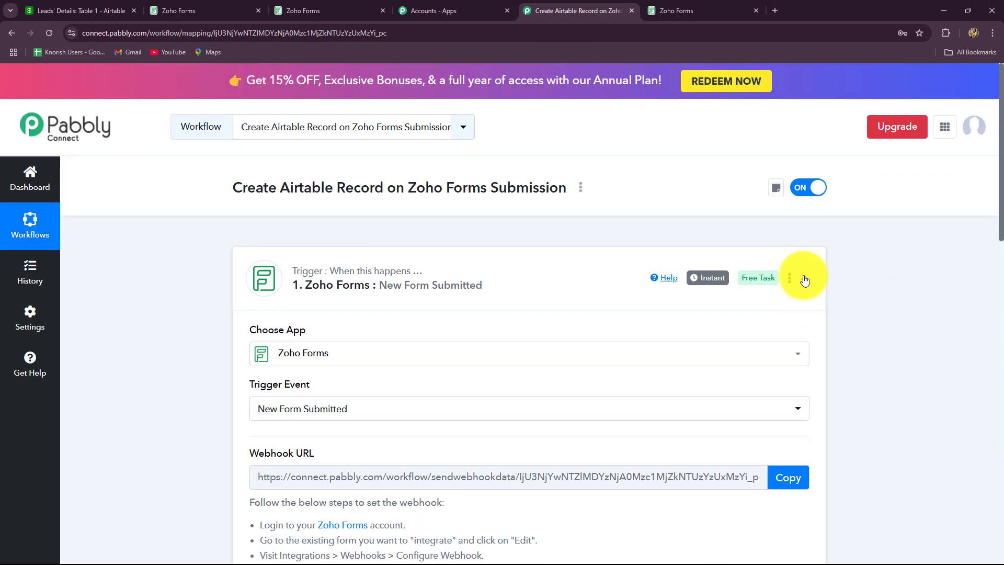
Step: Collapse the Zoho Forms trigger, glance at the Leads' Details table, and expand the action step
{"action": "left_click", "coordinate": [804, 277]}
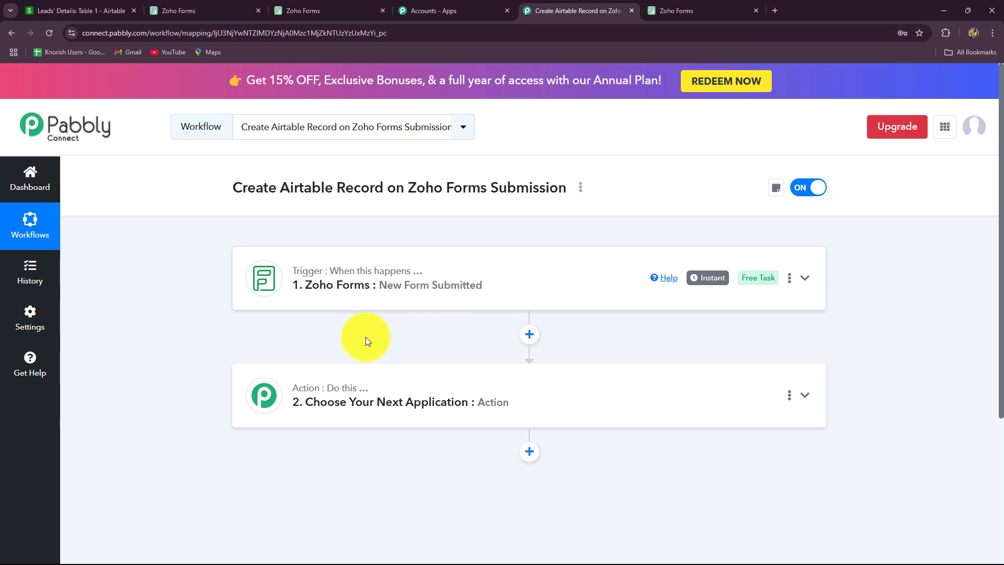
{"action": "scroll", "coordinate": [366, 337], "scroll_direction": "down", "scroll_amount": 3}
{"action": "scroll", "coordinate": [363, 337], "scroll_direction": "up", "scroll_amount": 2}
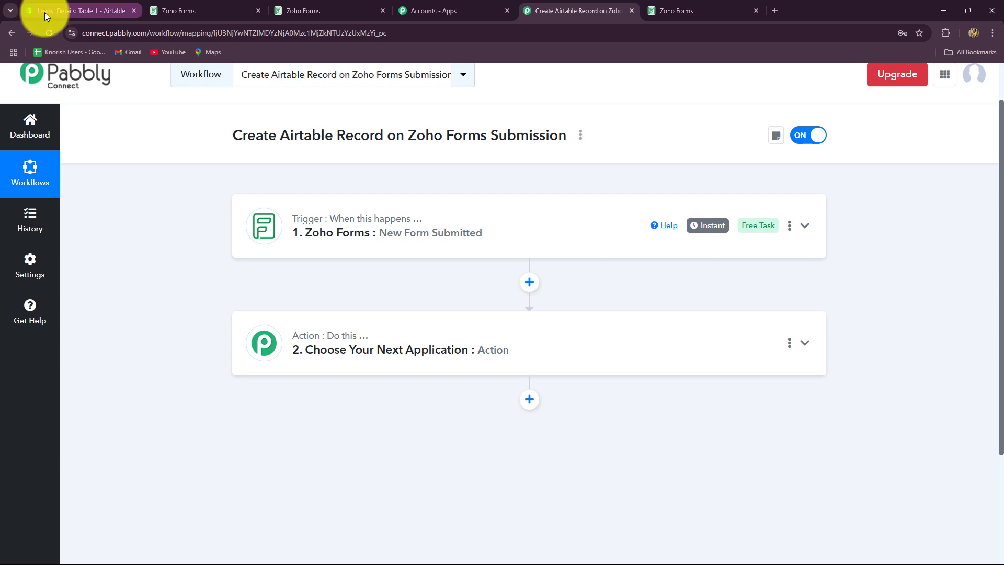
{"action": "left_click", "coordinate": [68, 11]}
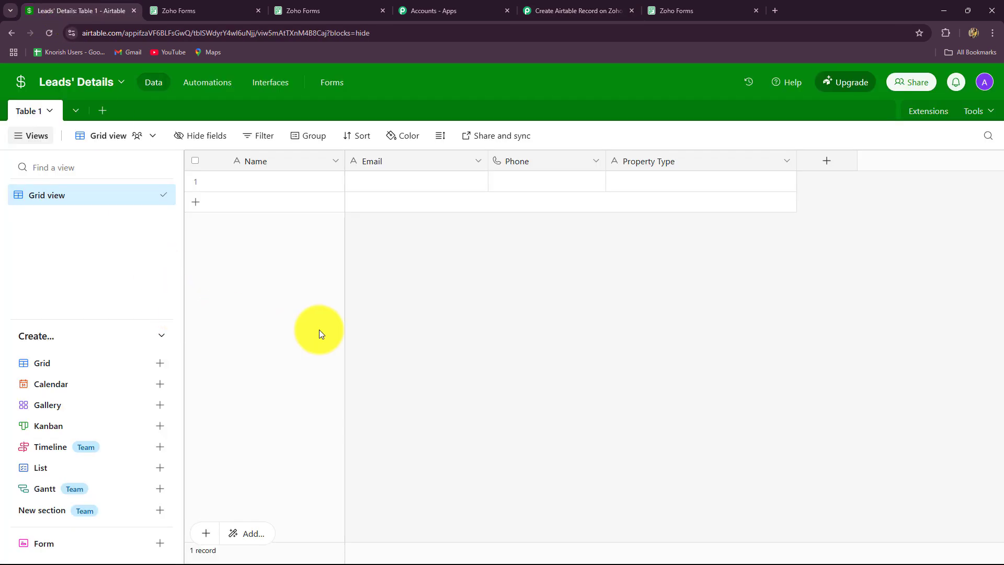
{"action": "left_click", "coordinate": [570, 9]}
{"action": "left_click", "coordinate": [240, 323]}
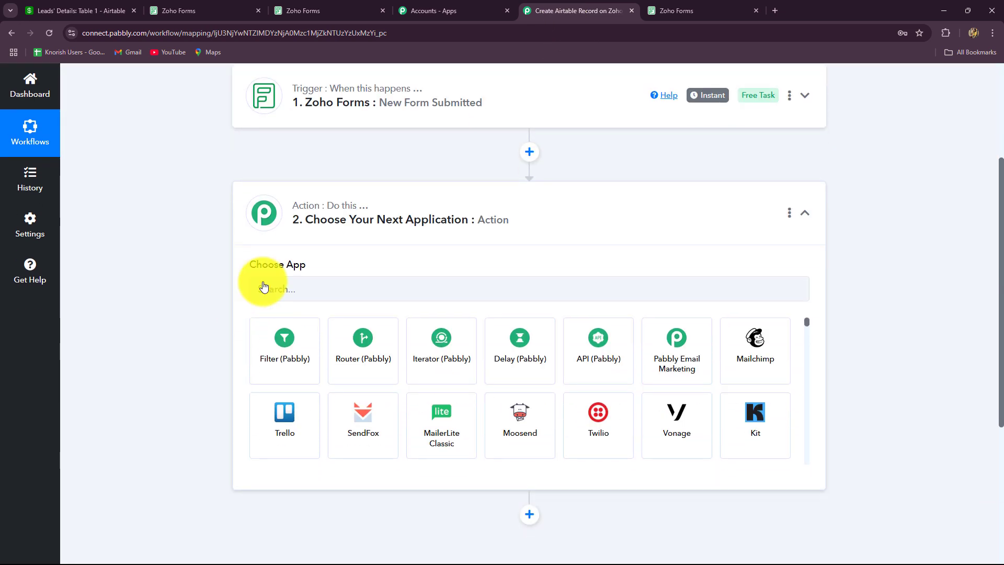
Step: Choose Airtable with the Create Record event, begin connecting the account, and check Leads' Details
{"action": "left_click", "coordinate": [280, 243]}
{"action": "key", "text": "Caps_Lock"}
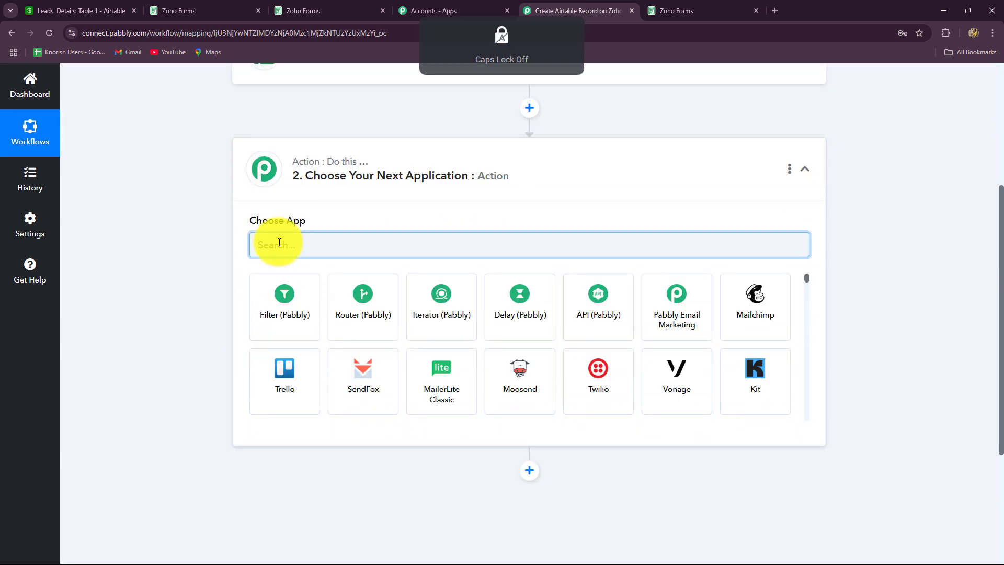
{"action": "type", "text": "Airta"}
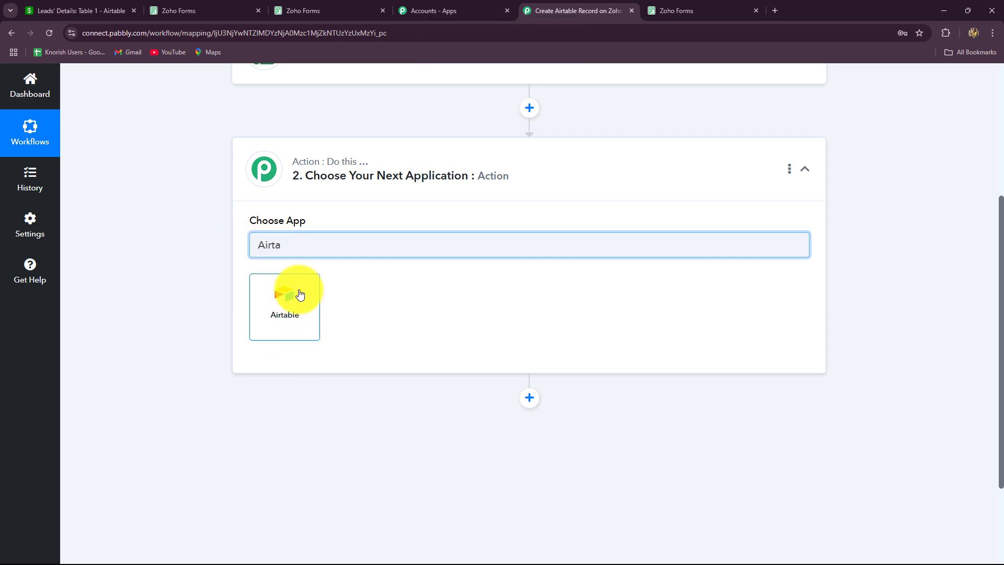
{"action": "left_click", "coordinate": [300, 294]}
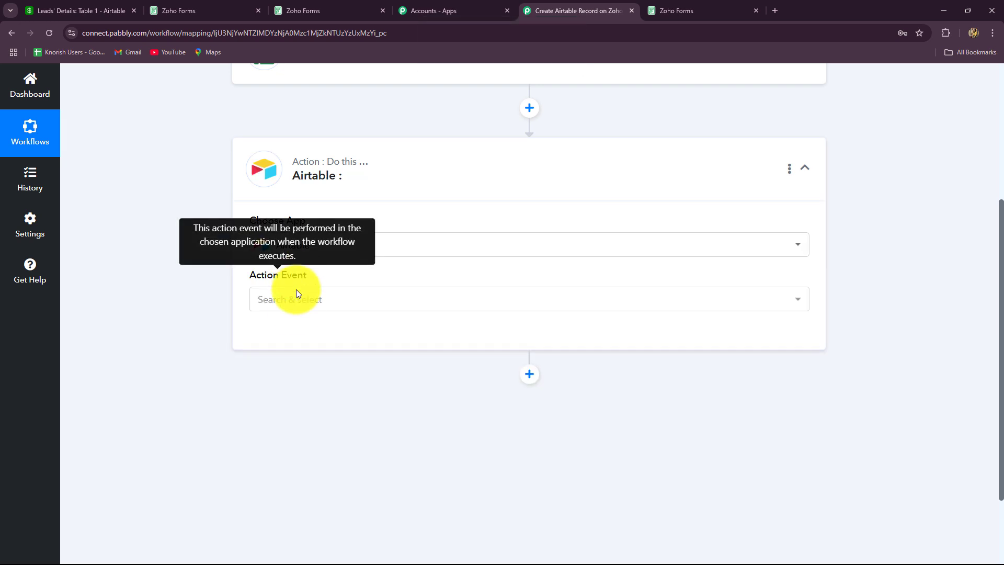
{"action": "left_click", "coordinate": [296, 291]}
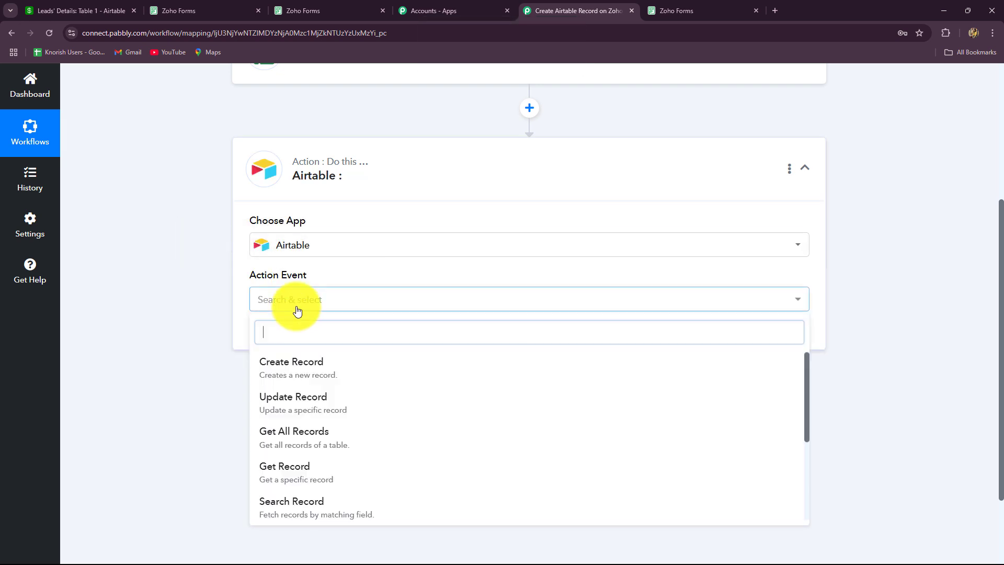
{"action": "left_click", "coordinate": [283, 373]}
{"action": "left_click", "coordinate": [311, 334]}
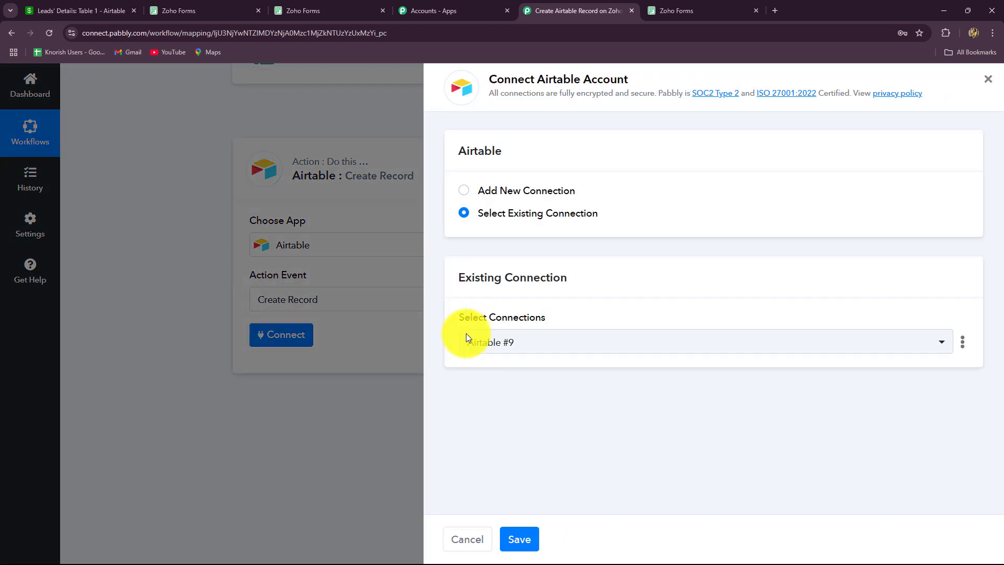
{"action": "left_click", "coordinate": [78, 10]}
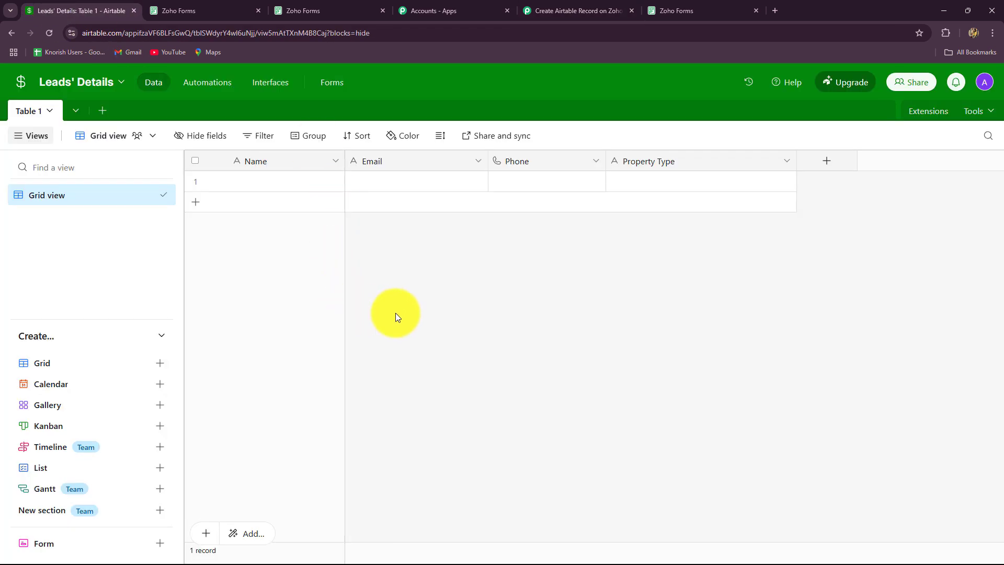
Step: Return to the Airtable account panel offering the existing connection Airtable #9
{"action": "left_click", "coordinate": [554, 8]}
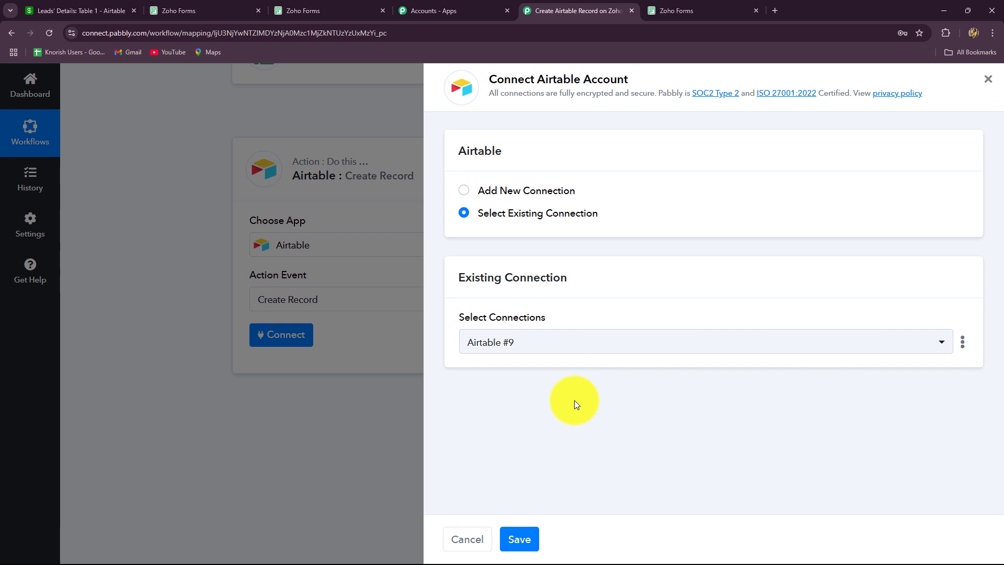
Step: Add a new Airtable connection and open the Airtable authorization request
{"action": "left_click", "coordinate": [463, 193]}
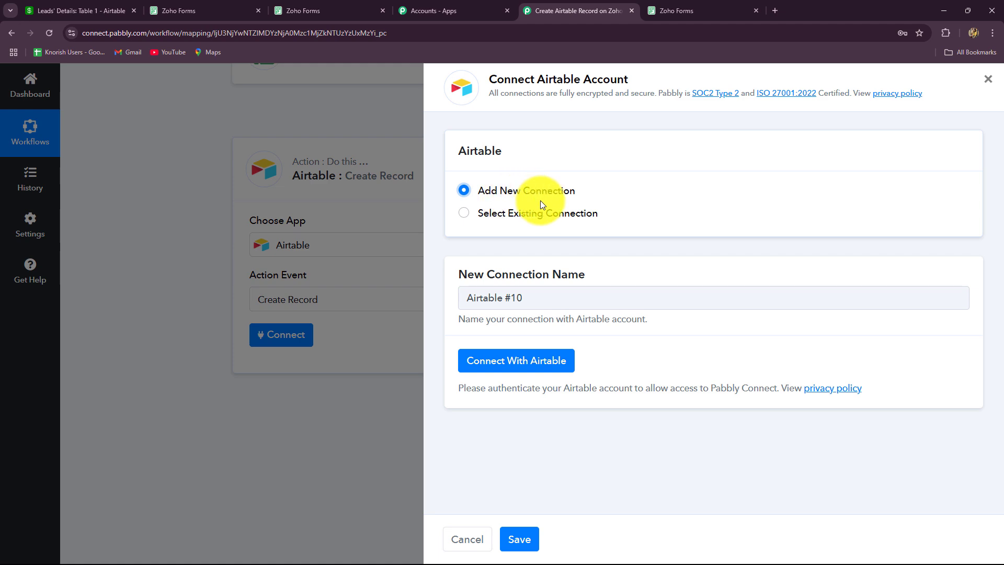
{"action": "left_click", "coordinate": [525, 367]}
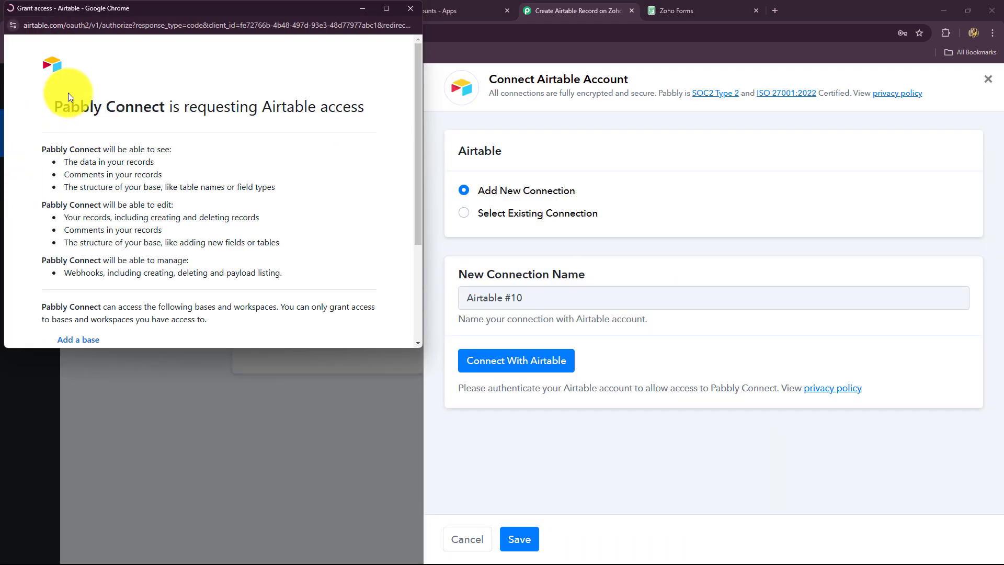
{"action": "left_click_drag", "start_coordinate": [55, 139], "coordinate": [435, 143]}
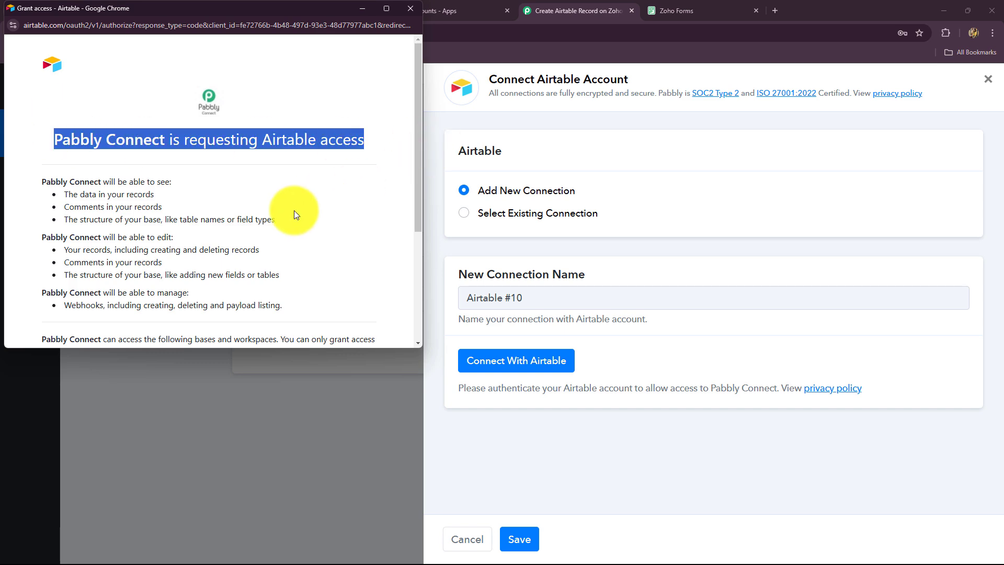
{"action": "scroll", "coordinate": [294, 210], "scroll_direction": "down", "scroll_amount": 1}
{"action": "scroll", "coordinate": [294, 210], "scroll_direction": "up", "scroll_amount": 1}
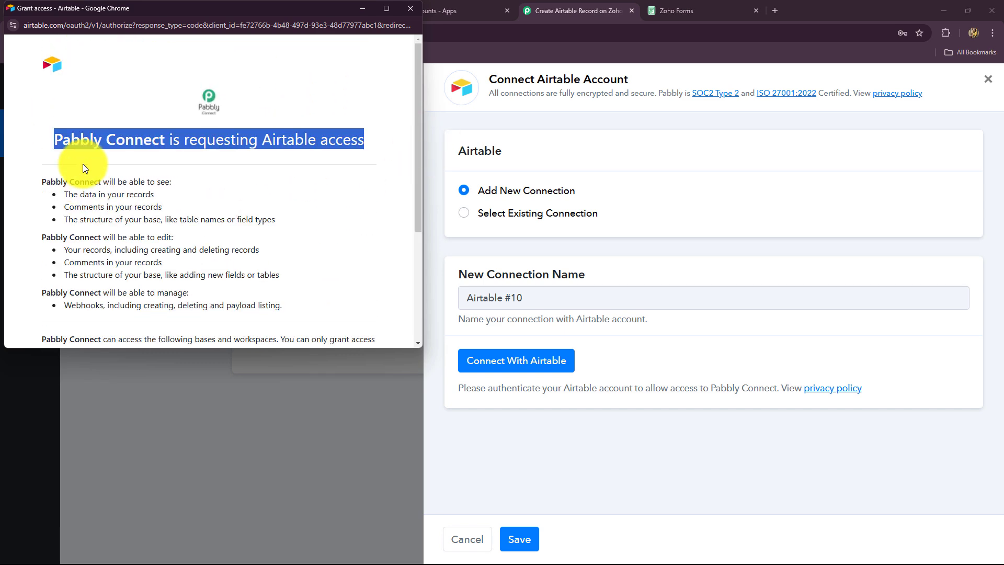
{"action": "left_click", "coordinate": [250, 205]}
Step: Share all bases in all workspaces and grant Pabbly Connect access, creating Airtable #10
{"action": "scroll", "coordinate": [88, 221], "scroll_direction": "down", "scroll_amount": 3}
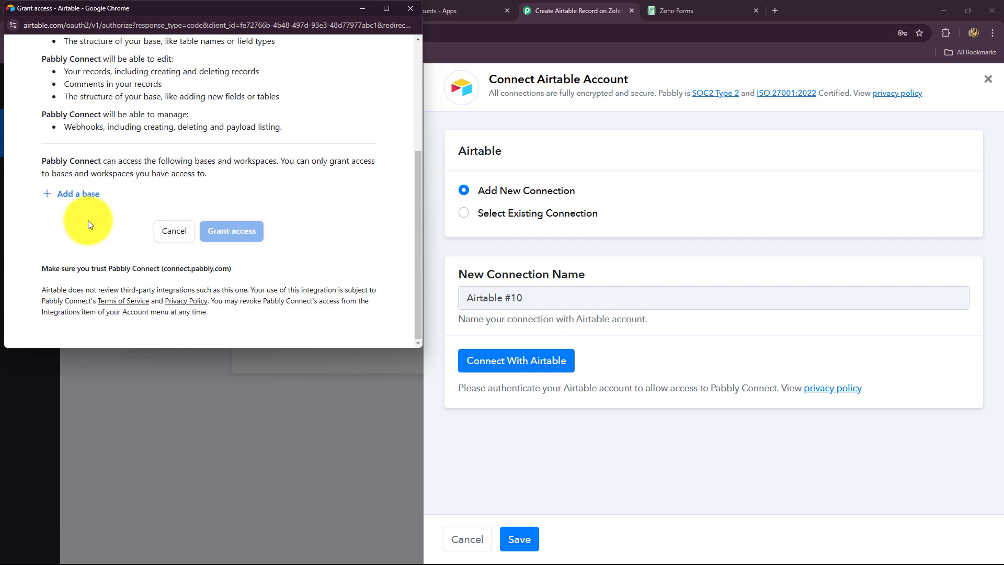
{"action": "left_click", "coordinate": [72, 195]}
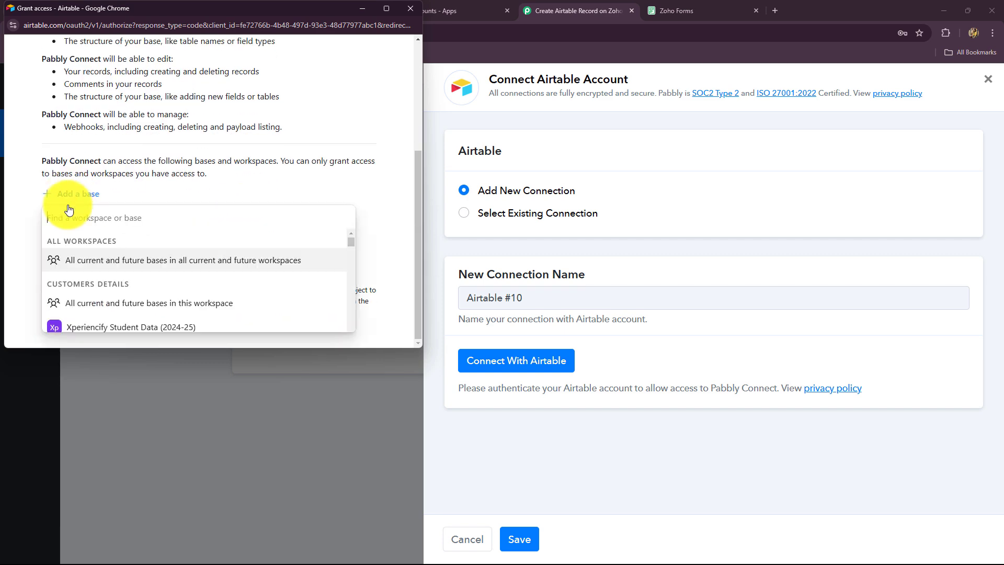
{"action": "scroll", "coordinate": [108, 275], "scroll_direction": "down", "scroll_amount": 1}
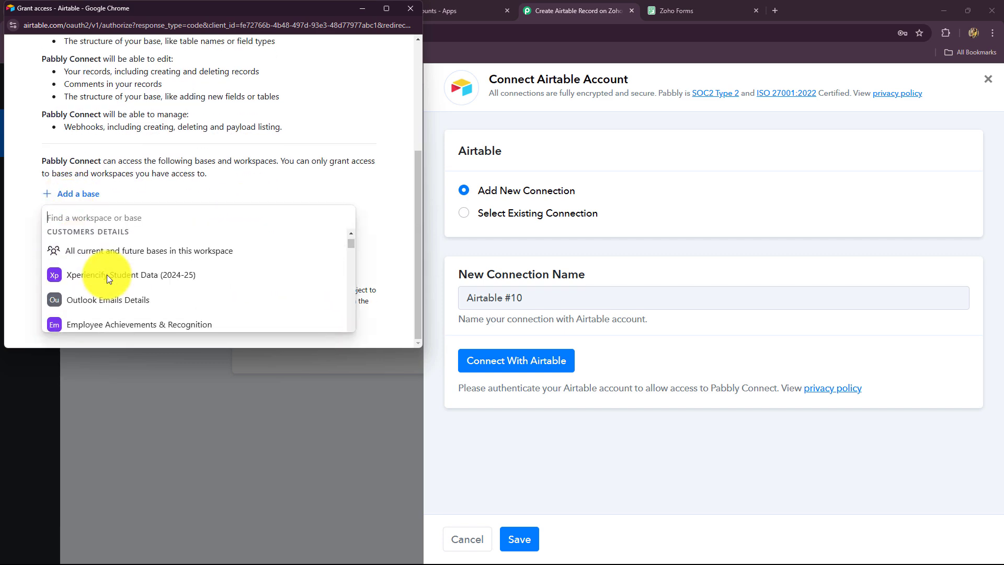
{"action": "scroll", "coordinate": [108, 276], "scroll_direction": "up", "scroll_amount": 1}
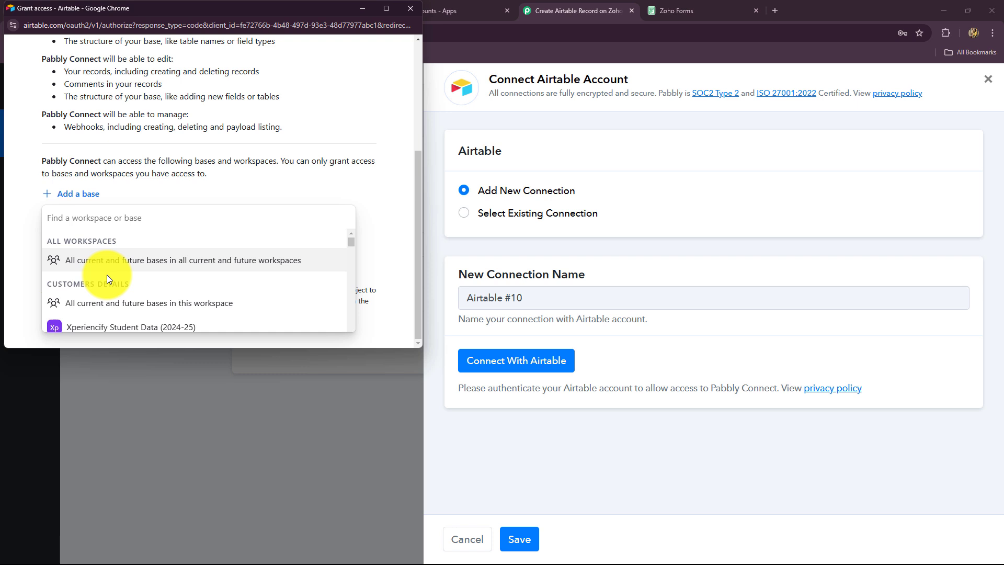
{"action": "left_click", "coordinate": [175, 261]}
{"action": "left_click", "coordinate": [230, 282]}
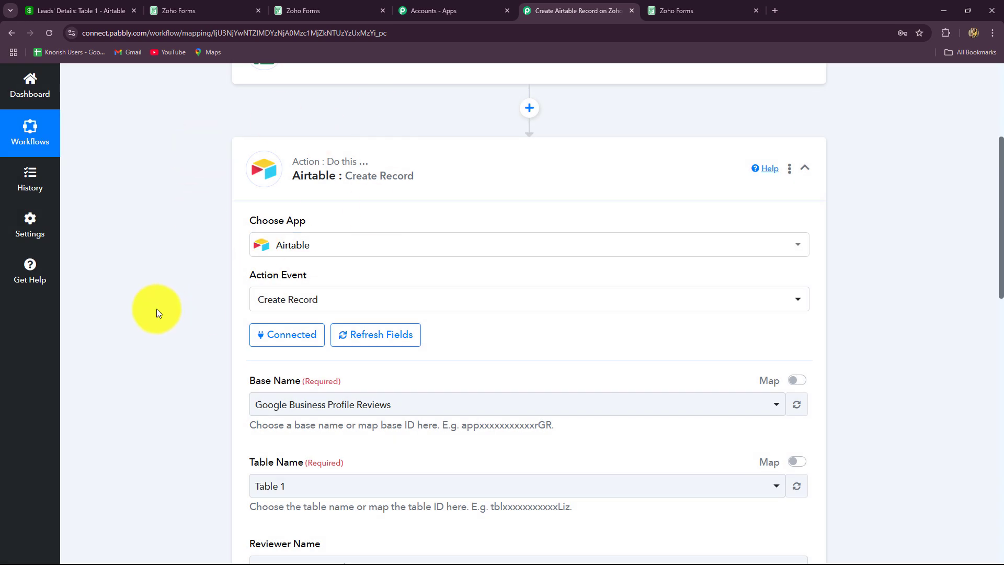
Step: Select Leads' Details as the Airtable base so Table 1's fields appear
{"action": "scroll", "coordinate": [156, 309], "scroll_direction": "down", "scroll_amount": 3}
{"action": "scroll", "coordinate": [156, 308], "scroll_direction": "down", "scroll_amount": 4}
{"action": "scroll", "coordinate": [156, 309], "scroll_direction": "up", "scroll_amount": 3}
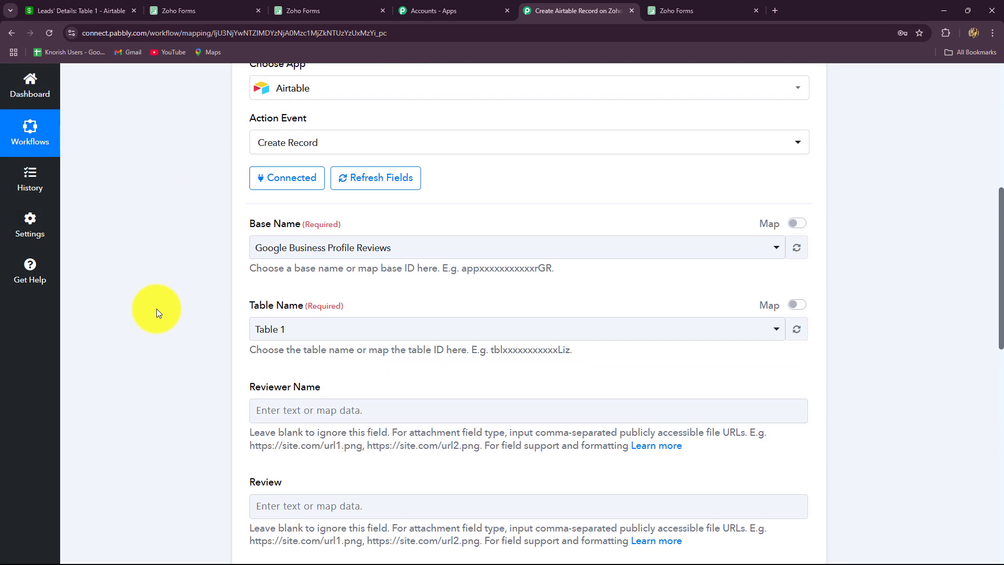
{"action": "scroll", "coordinate": [156, 308], "scroll_direction": "down", "scroll_amount": 4}
{"action": "scroll", "coordinate": [156, 308], "scroll_direction": "up", "scroll_amount": 3}
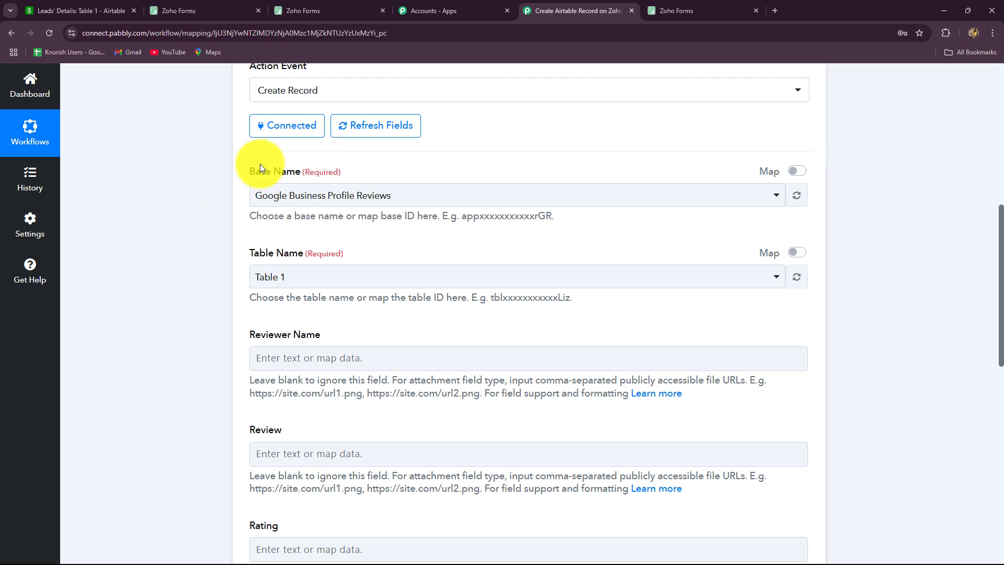
{"action": "left_click", "coordinate": [382, 196]}
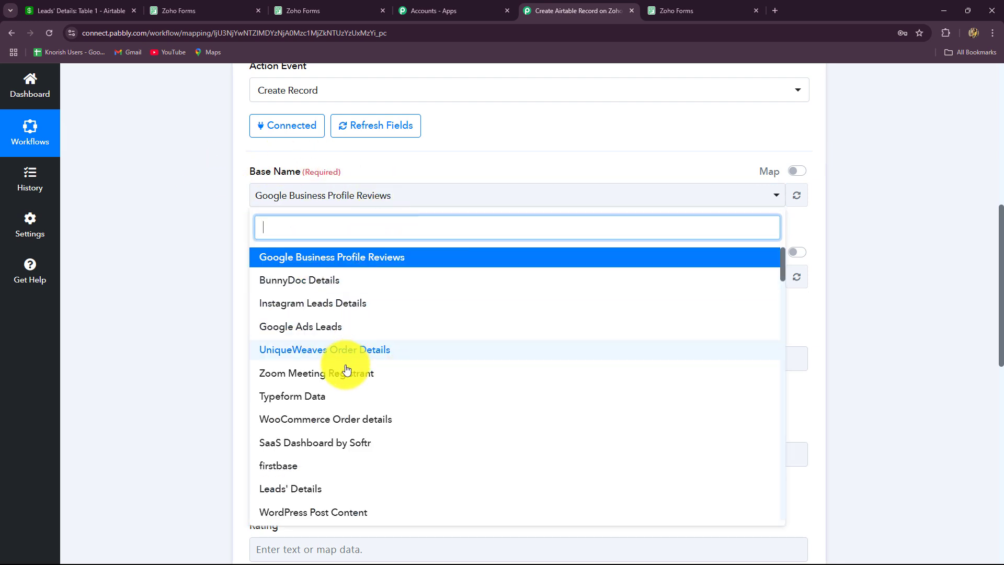
{"action": "scroll", "coordinate": [313, 414], "scroll_direction": "down", "scroll_amount": 1}
{"action": "left_click", "coordinate": [292, 373]}
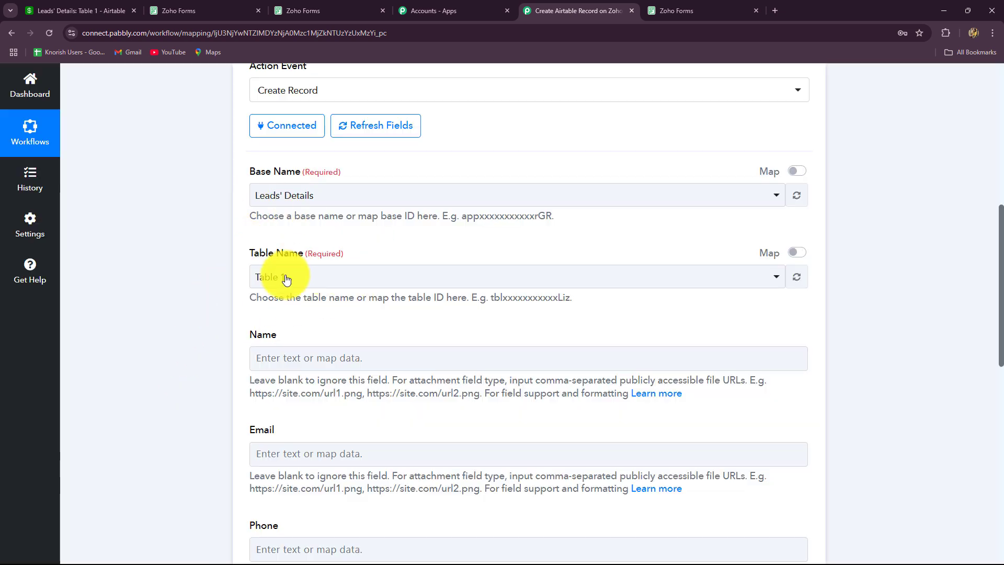
Step: Compare the Airtable table's columns with the Name, Email, Phone and Property Type mapping fields
{"action": "left_click", "coordinate": [27, 10]}
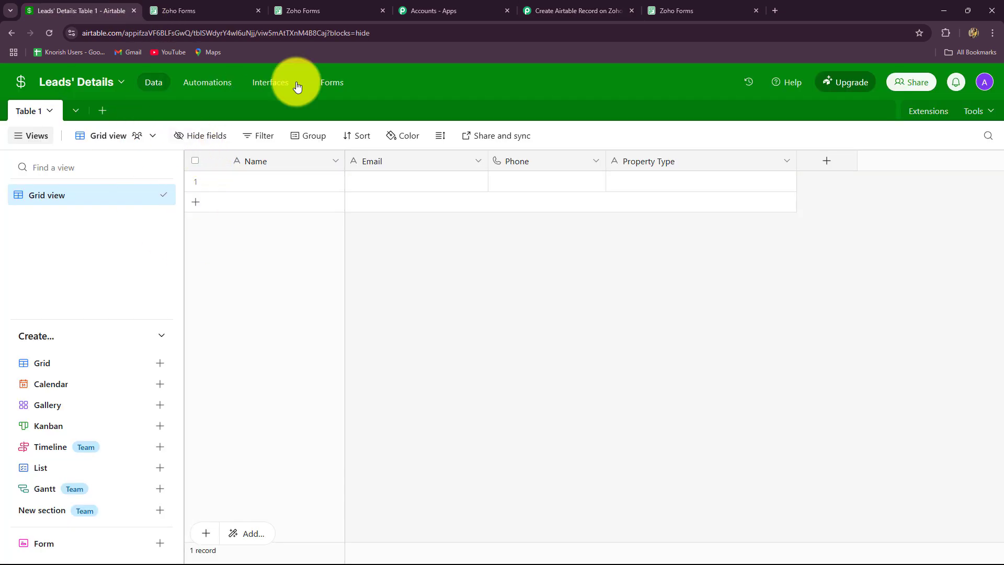
{"action": "left_click", "coordinate": [561, 11]}
{"action": "scroll", "coordinate": [282, 209], "scroll_direction": "down", "scroll_amount": 4}
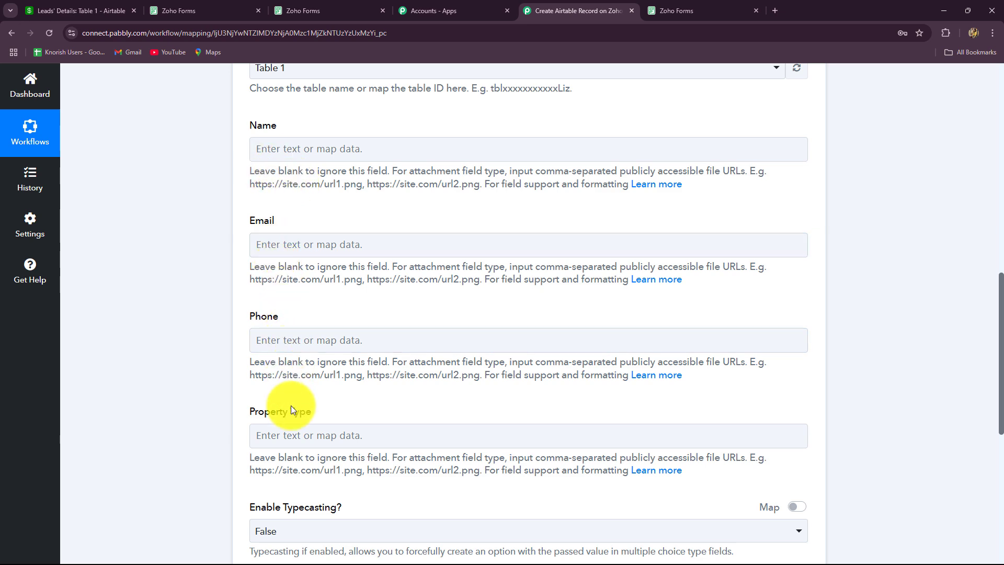
{"action": "scroll", "coordinate": [291, 405], "scroll_direction": "down", "scroll_amount": 3}
{"action": "scroll", "coordinate": [291, 404], "scroll_direction": "up", "scroll_amount": 4}
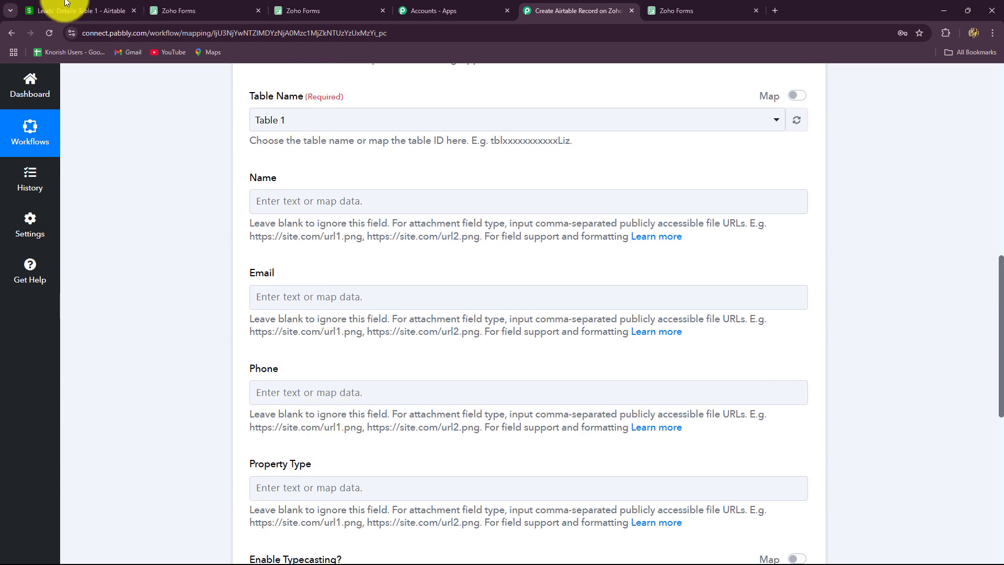
{"action": "left_click", "coordinate": [79, 11]}
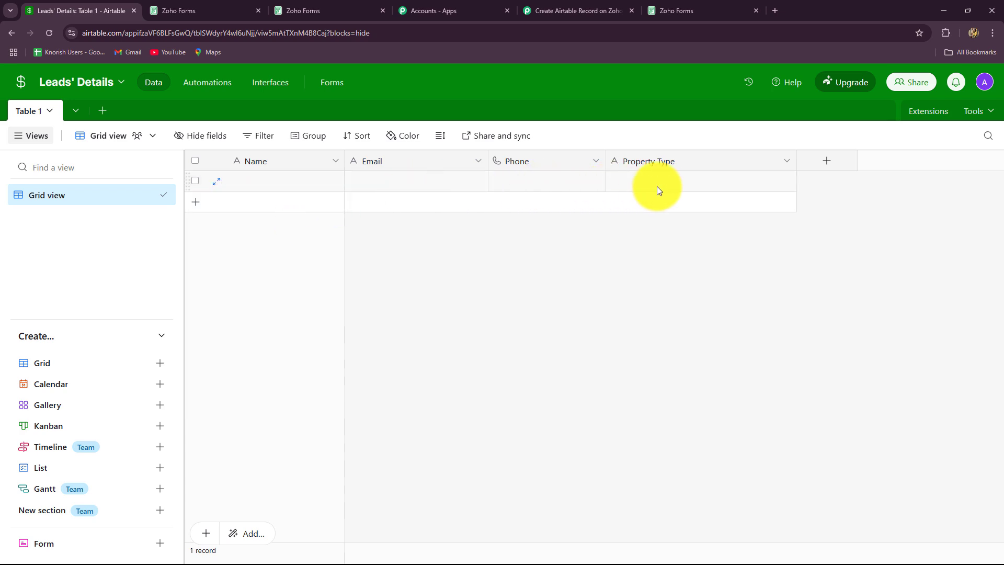
{"action": "left_click", "coordinate": [573, 11]}
Step: Check the Email mapping field, then look at the Airtable columns once more
{"action": "scroll", "coordinate": [335, 246], "scroll_direction": "down", "scroll_amount": 1}
{"action": "scroll", "coordinate": [335, 246], "scroll_direction": "down", "scroll_amount": 3}
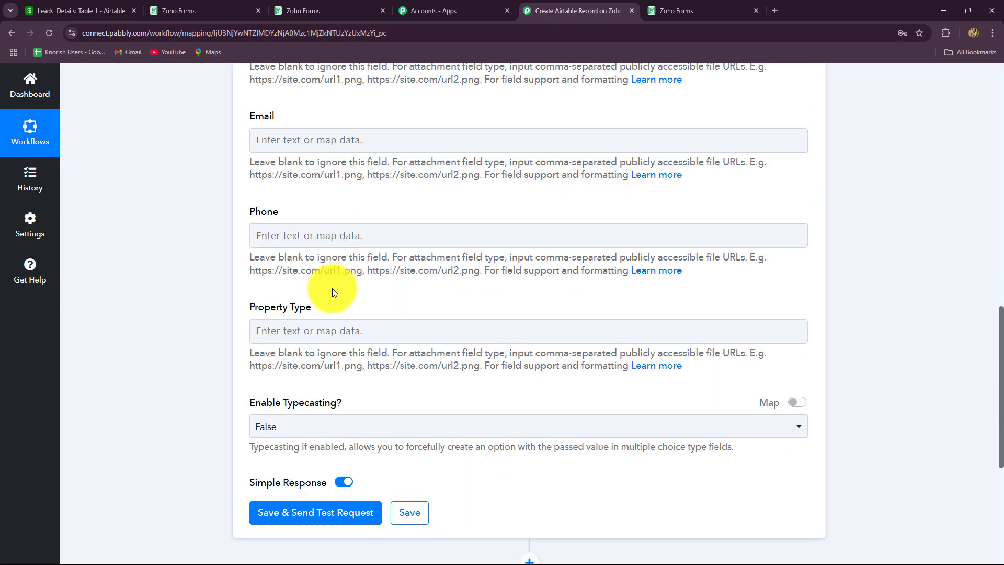
{"action": "scroll", "coordinate": [332, 289], "scroll_direction": "up", "scroll_amount": 3}
{"action": "left_click", "coordinate": [332, 291]}
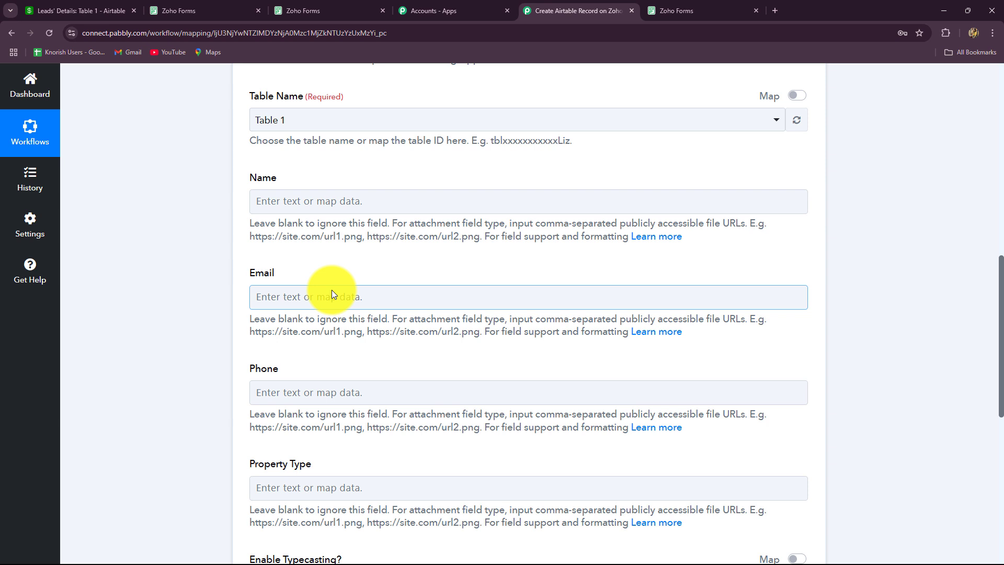
{"action": "left_click", "coordinate": [326, 281]}
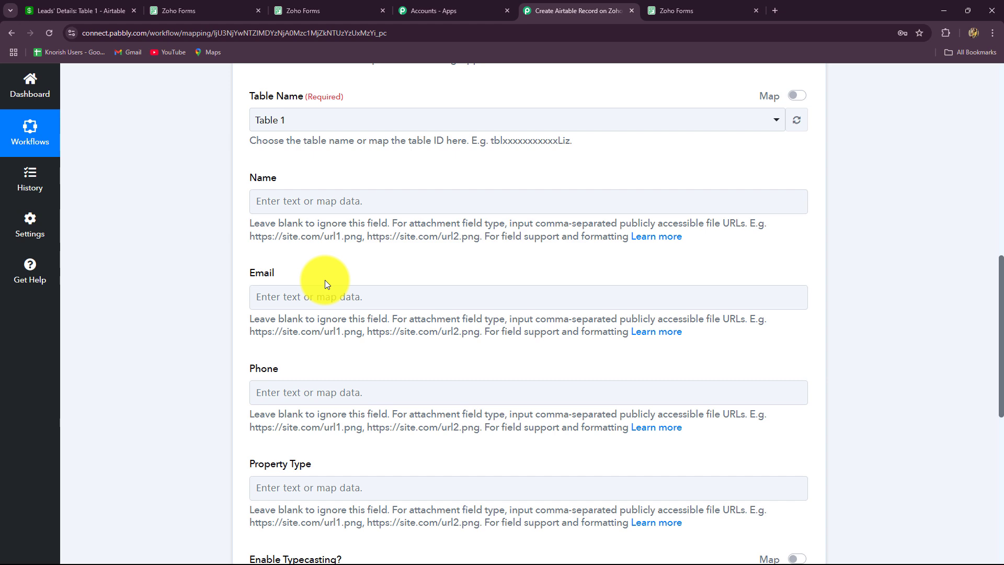
{"action": "scroll", "coordinate": [325, 280], "scroll_direction": "down", "scroll_amount": 2}
{"action": "left_click", "coordinate": [80, 10]}
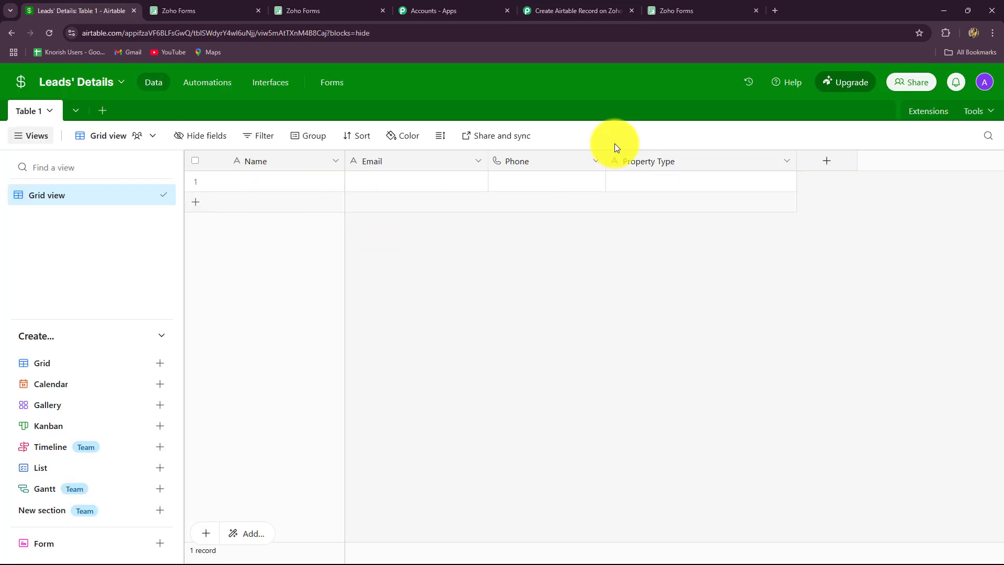
Step: Map the form's First Name followed by Last Name into the Airtable Name field
{"action": "left_click", "coordinate": [548, 11]}
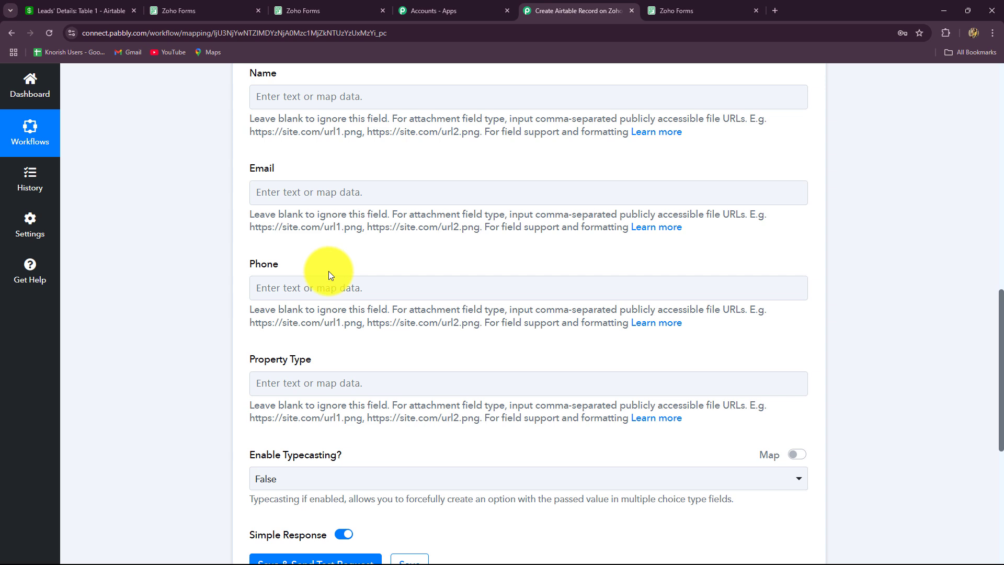
{"action": "scroll", "coordinate": [328, 271], "scroll_direction": "up", "scroll_amount": 1}
{"action": "left_click", "coordinate": [383, 157]}
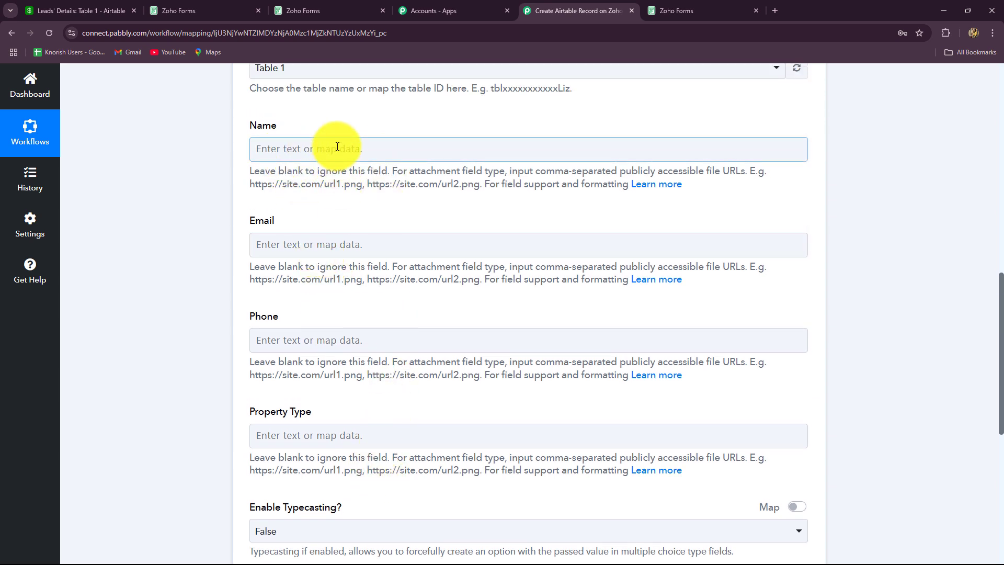
{"action": "left_click", "coordinate": [321, 154]}
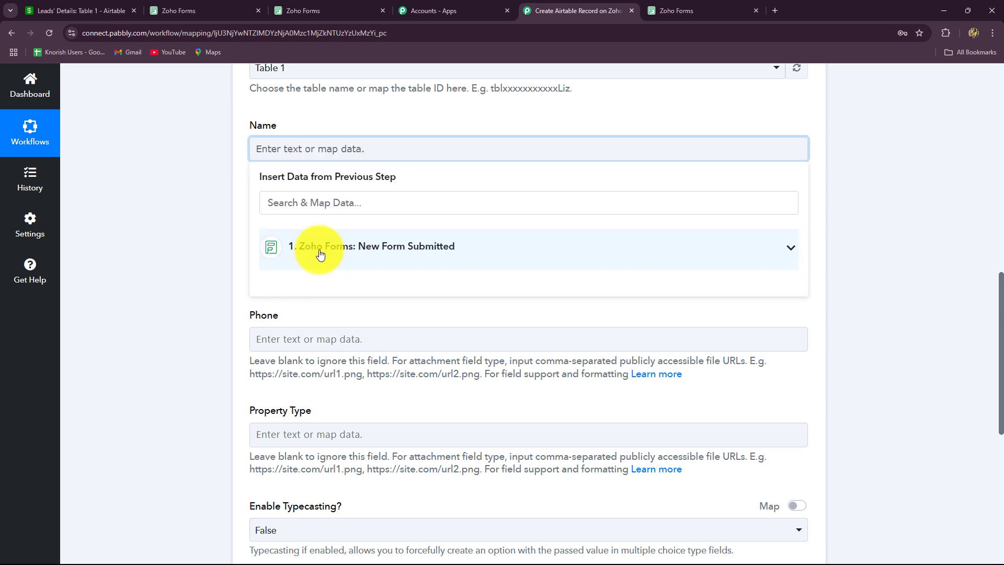
{"action": "left_click", "coordinate": [321, 250]}
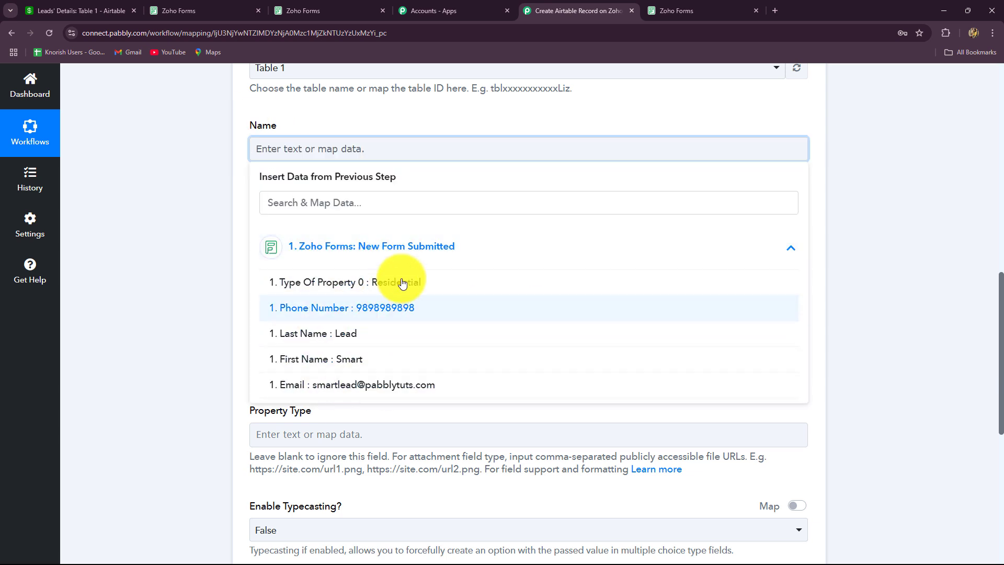
{"action": "left_click", "coordinate": [345, 366]}
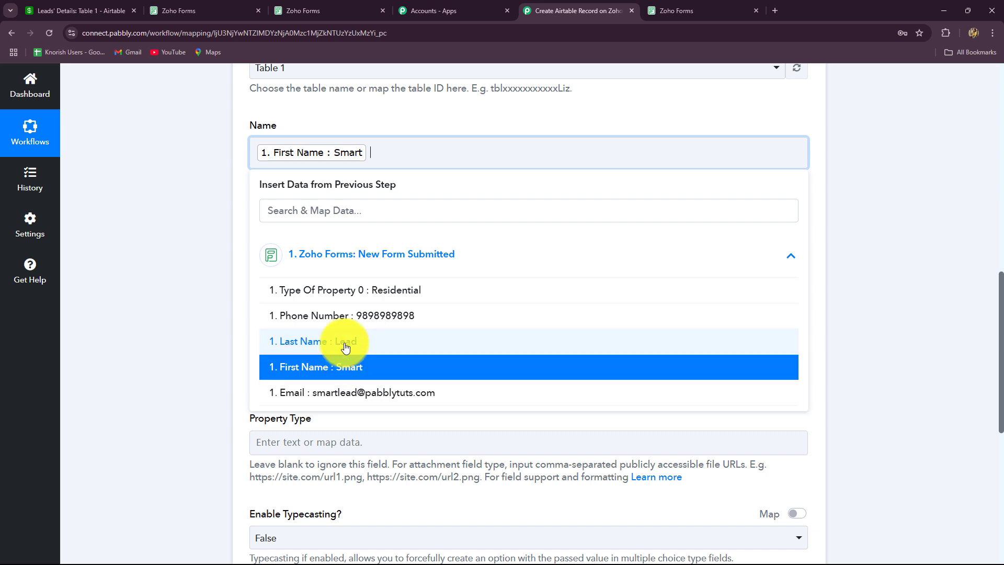
{"action": "left_click", "coordinate": [293, 341]}
{"action": "left_click", "coordinate": [827, 299]}
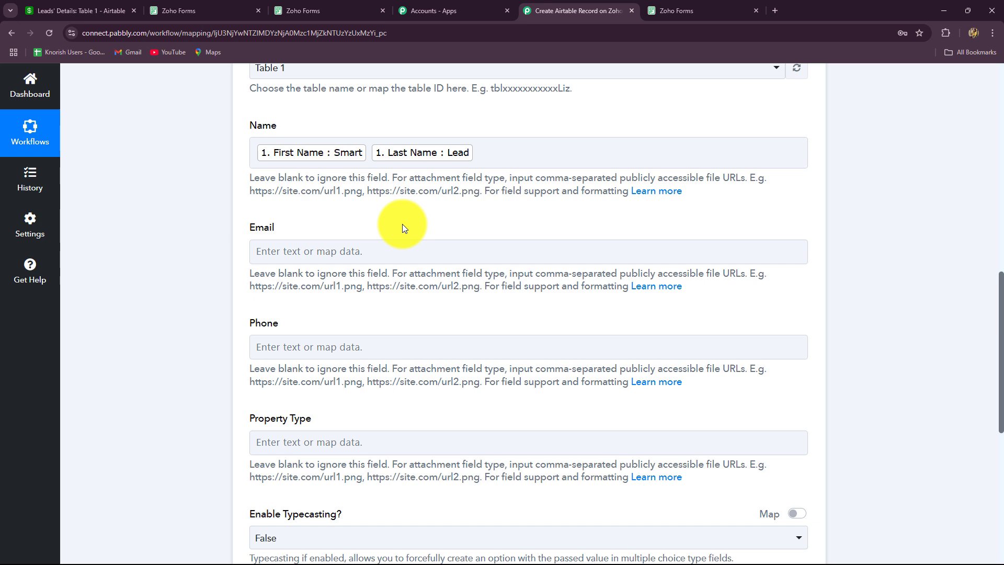
Step: Map the submitted Email into the Airtable Email field
{"action": "scroll", "coordinate": [402, 214], "scroll_direction": "down", "scroll_amount": 2}
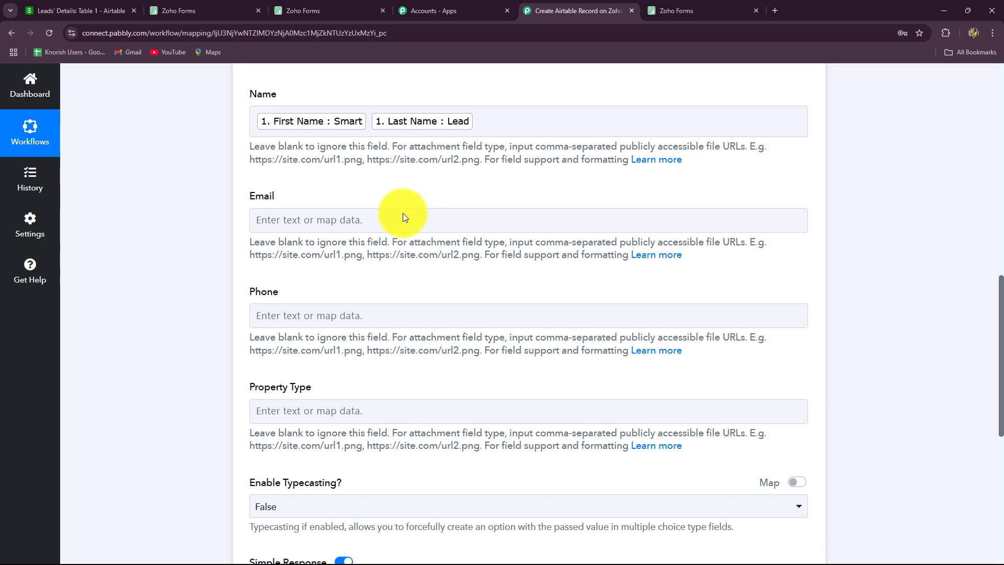
{"action": "left_click", "coordinate": [346, 146]}
{"action": "left_click", "coordinate": [353, 259]}
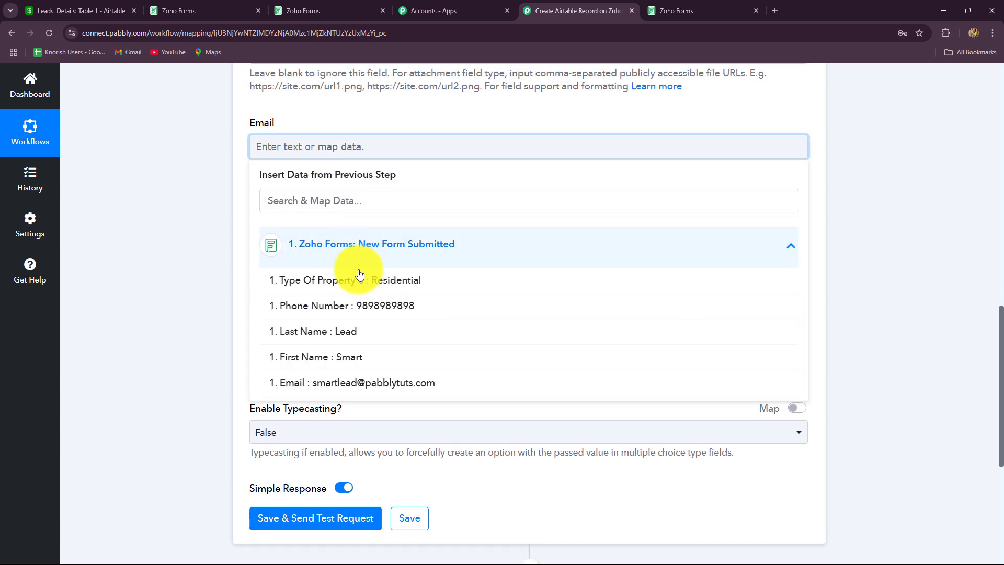
{"action": "left_click", "coordinate": [358, 382]}
{"action": "left_click", "coordinate": [188, 286]}
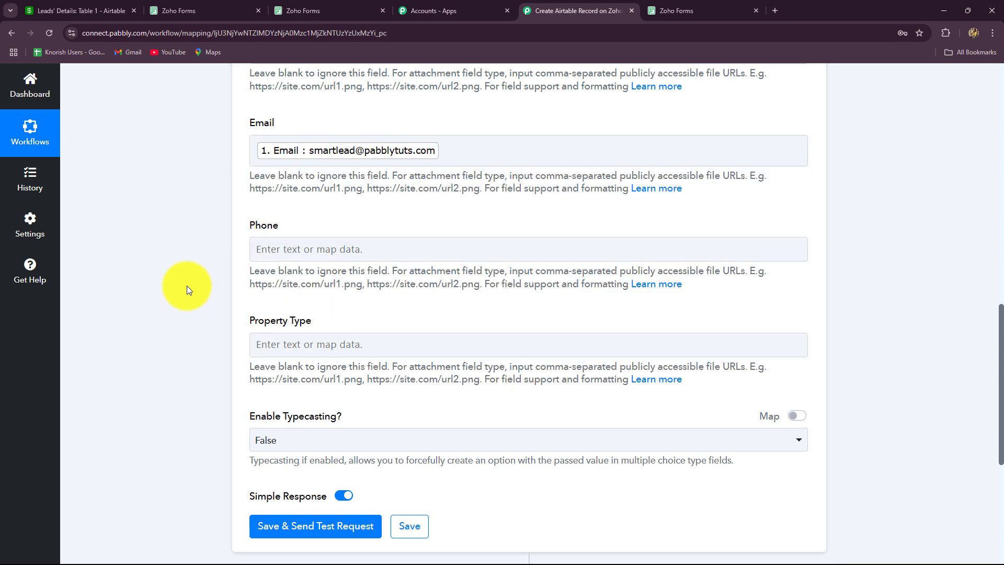
Step: Map the form's Phone Number into the Airtable Phone field
{"action": "left_click", "coordinate": [287, 258]}
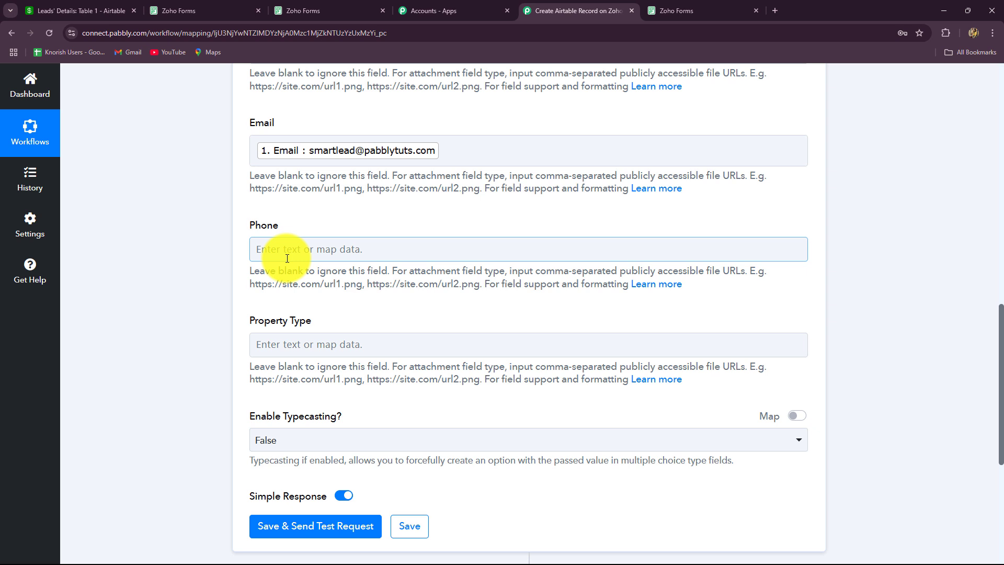
{"action": "left_click", "coordinate": [287, 259]}
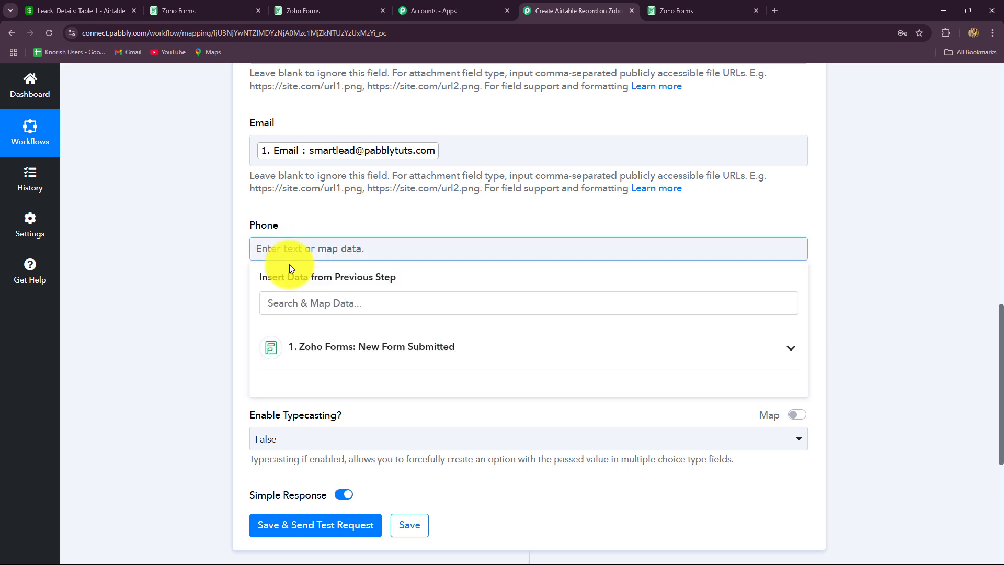
{"action": "scroll", "coordinate": [289, 265], "scroll_direction": "down", "scroll_amount": 2}
{"action": "left_click", "coordinate": [343, 241]}
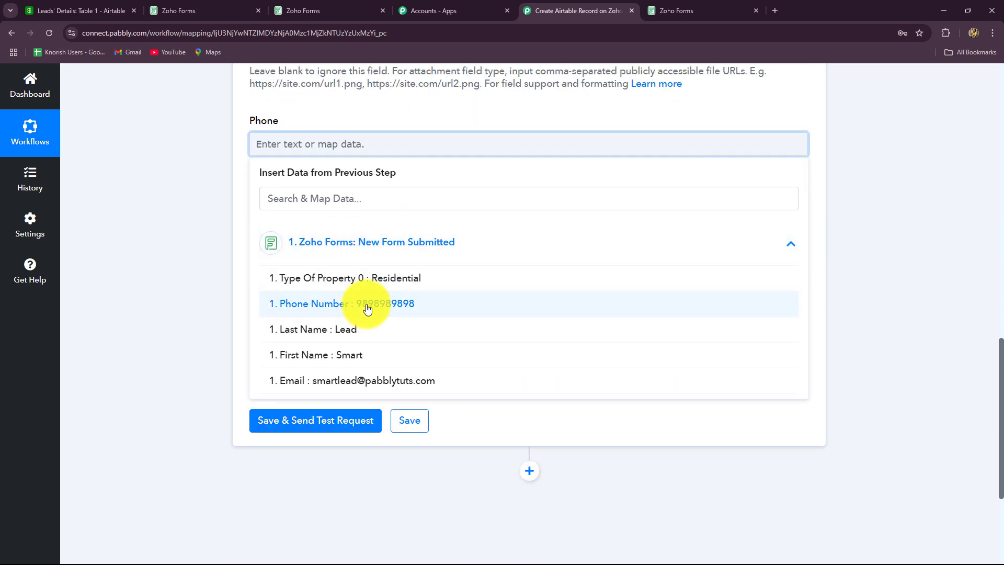
{"action": "left_click", "coordinate": [366, 307]}
Step: Map Type Of Property into the Property Type field and review the completed mapping
{"action": "left_click", "coordinate": [172, 251]}
{"action": "left_click", "coordinate": [318, 250]}
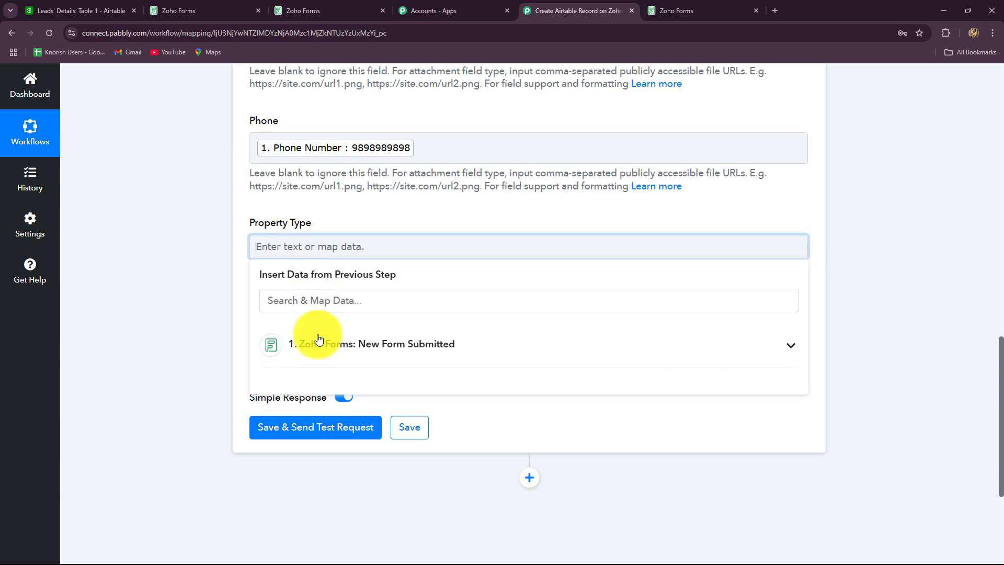
{"action": "left_click", "coordinate": [321, 345]}
{"action": "left_click", "coordinate": [401, 387]}
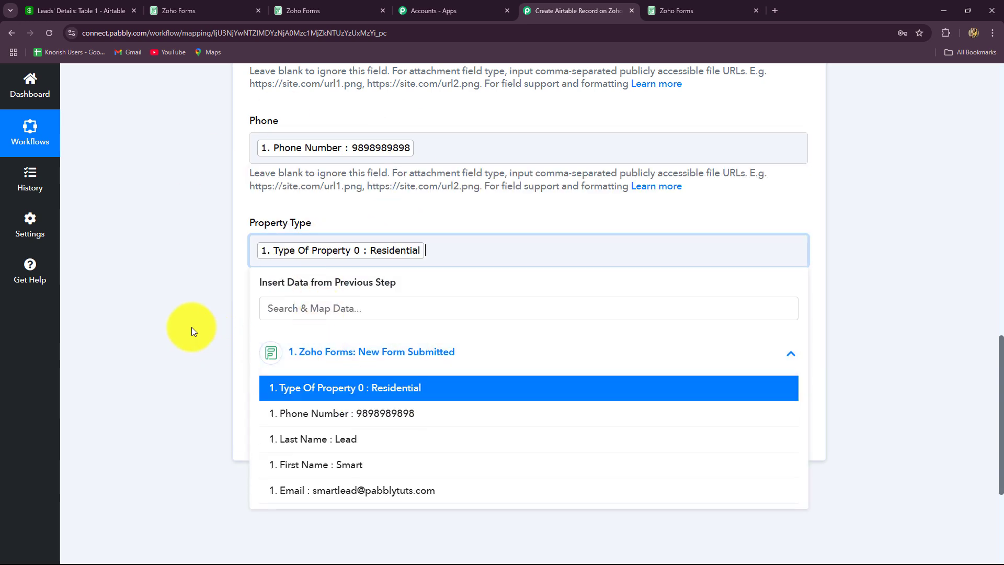
{"action": "left_click", "coordinate": [192, 327]}
{"action": "scroll", "coordinate": [189, 323], "scroll_direction": "up", "scroll_amount": 4}
{"action": "scroll", "coordinate": [190, 322], "scroll_direction": "down", "scroll_amount": 6}
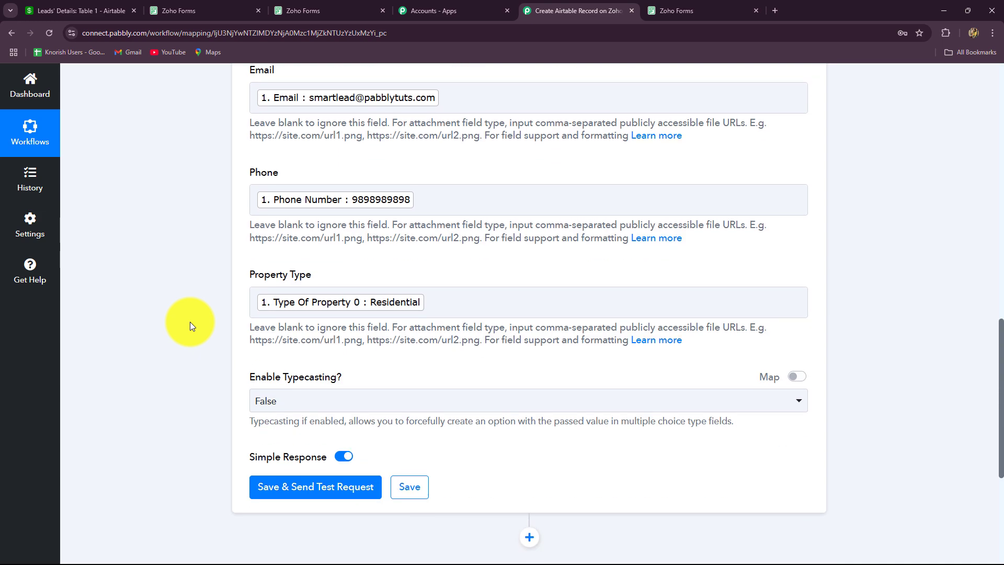
{"action": "scroll", "coordinate": [460, 281], "scroll_direction": "up", "scroll_amount": 5}
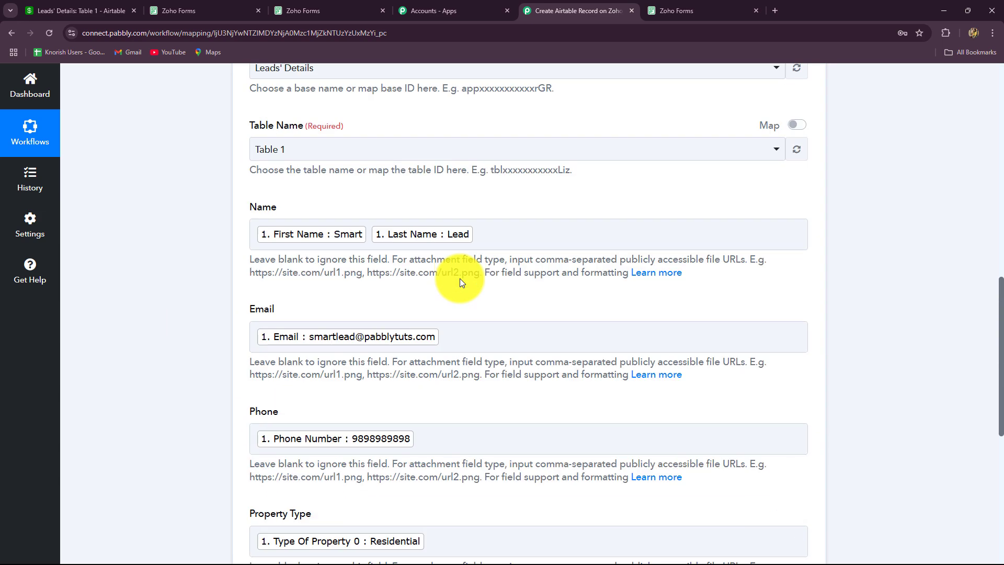
{"action": "scroll", "coordinate": [460, 281], "scroll_direction": "down", "scroll_amount": 6}
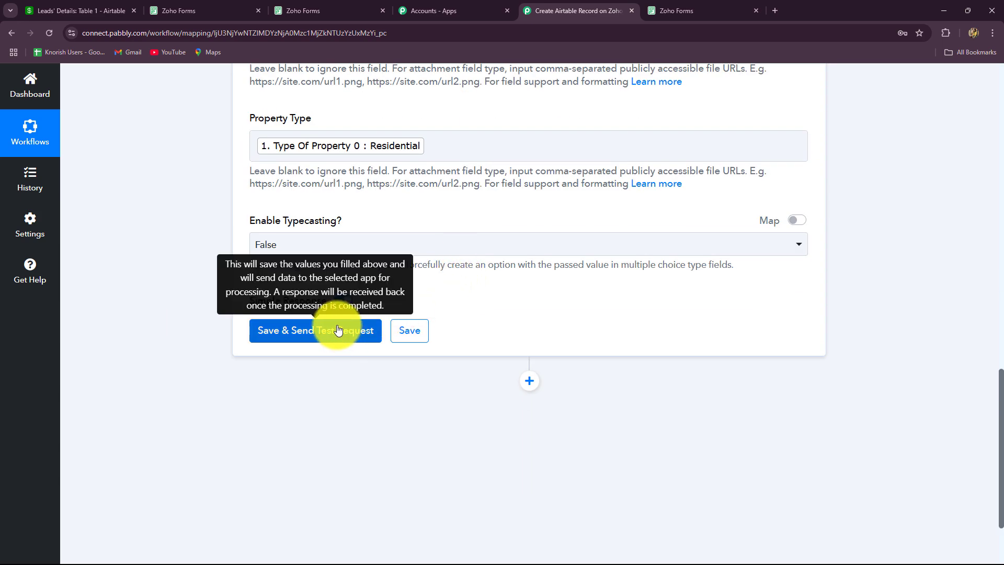
Step: Save the Create Record step, send a test request, and inspect the returned record id
{"action": "left_click", "coordinate": [345, 334]}
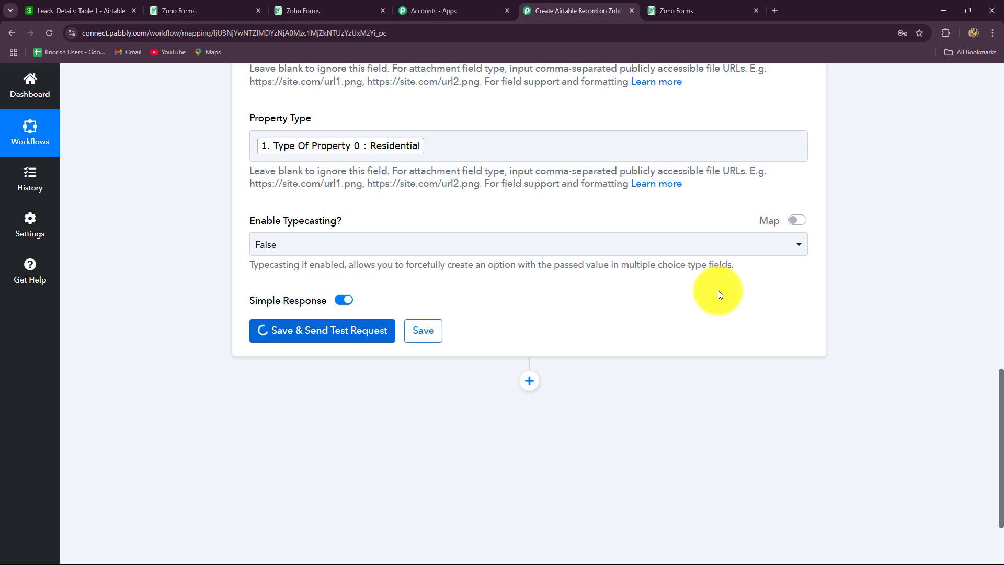
{"action": "scroll", "coordinate": [906, 361], "scroll_direction": "down", "scroll_amount": 4}
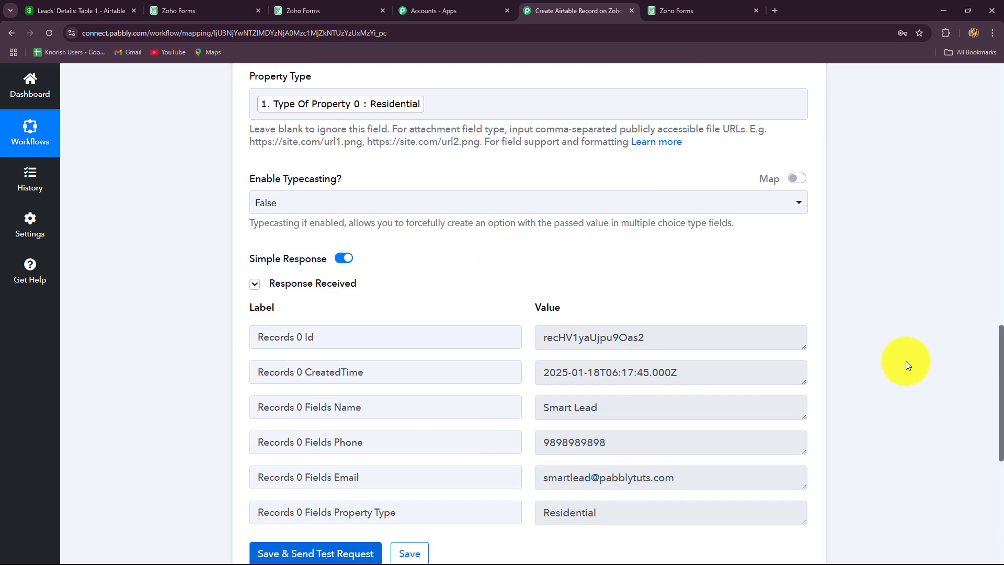
{"action": "scroll", "coordinate": [904, 361], "scroll_direction": "up", "scroll_amount": 2}
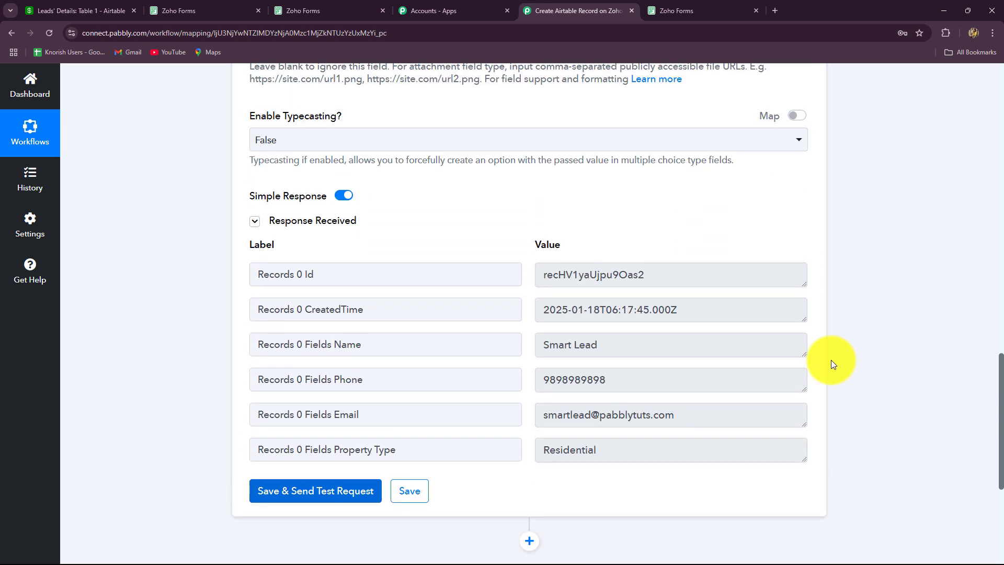
{"action": "double_click", "coordinate": [694, 272]}
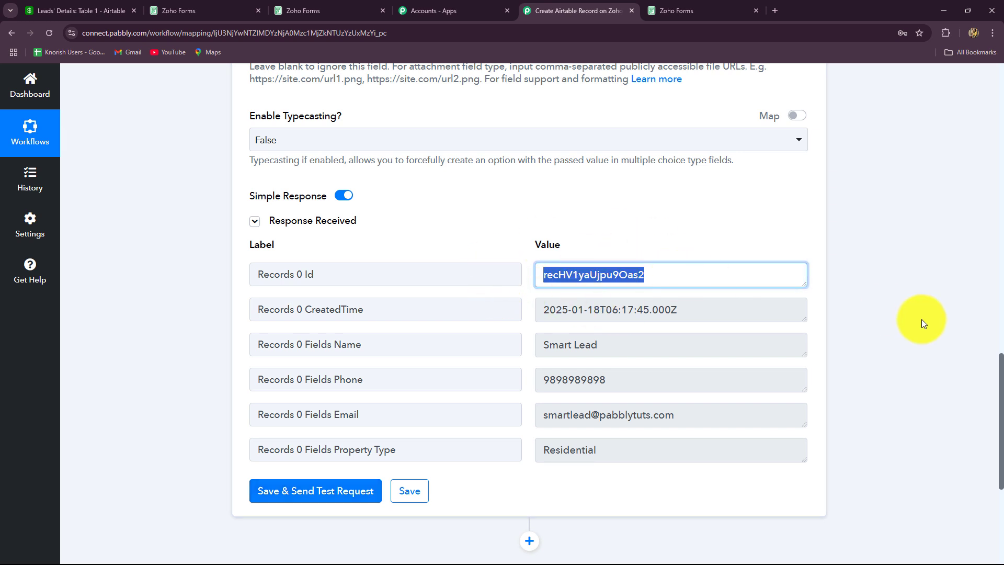
Step: Reload Leads' Details Table 1 to see the new Residential test row, then return to Pabbly
{"action": "left_click", "coordinate": [79, 9]}
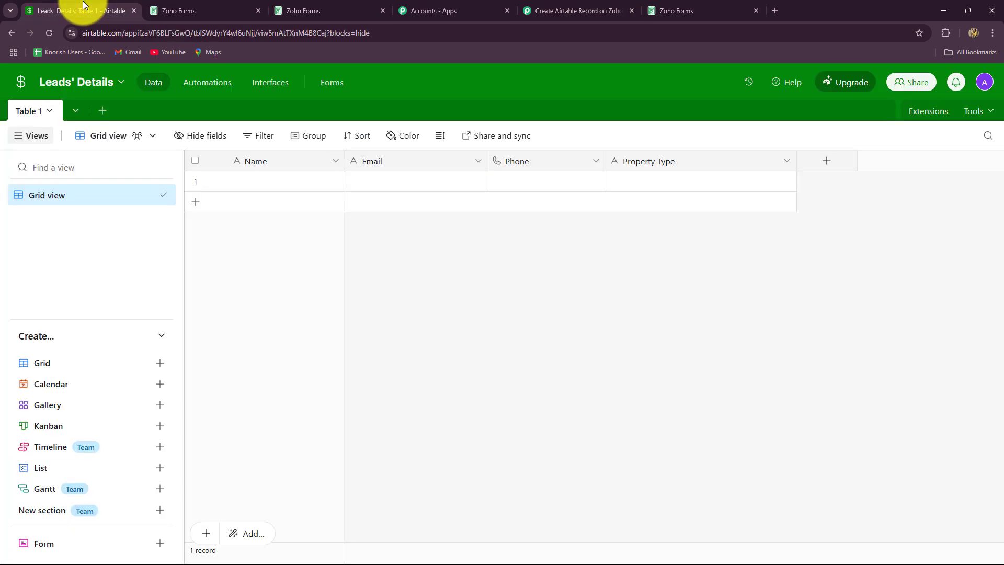
{"action": "left_click", "coordinate": [47, 32]}
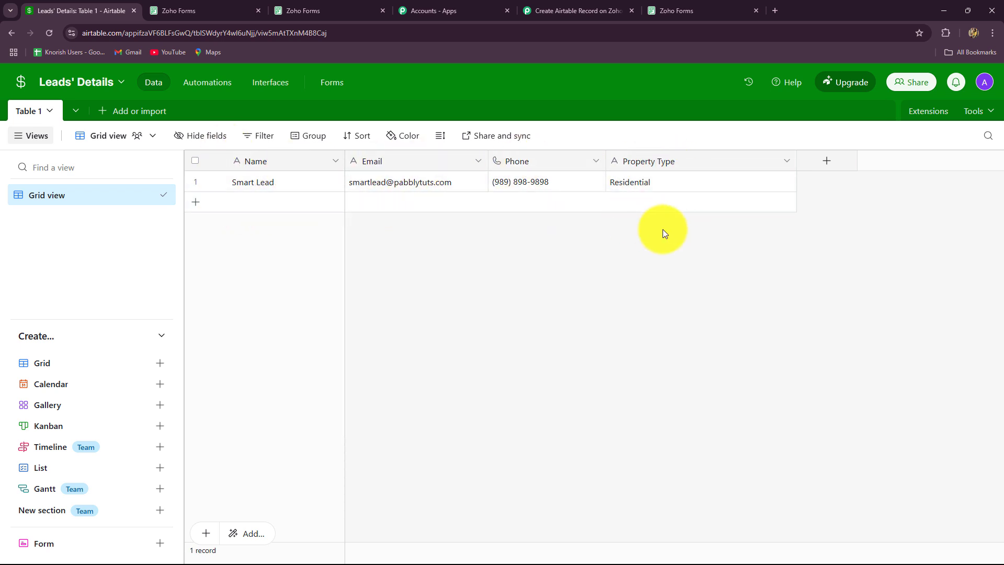
{"action": "left_click", "coordinate": [571, 10]}
{"action": "scroll", "coordinate": [905, 291], "scroll_direction": "up", "scroll_amount": 10}
{"action": "scroll", "coordinate": [903, 288], "scroll_direction": "up", "scroll_amount": 8}
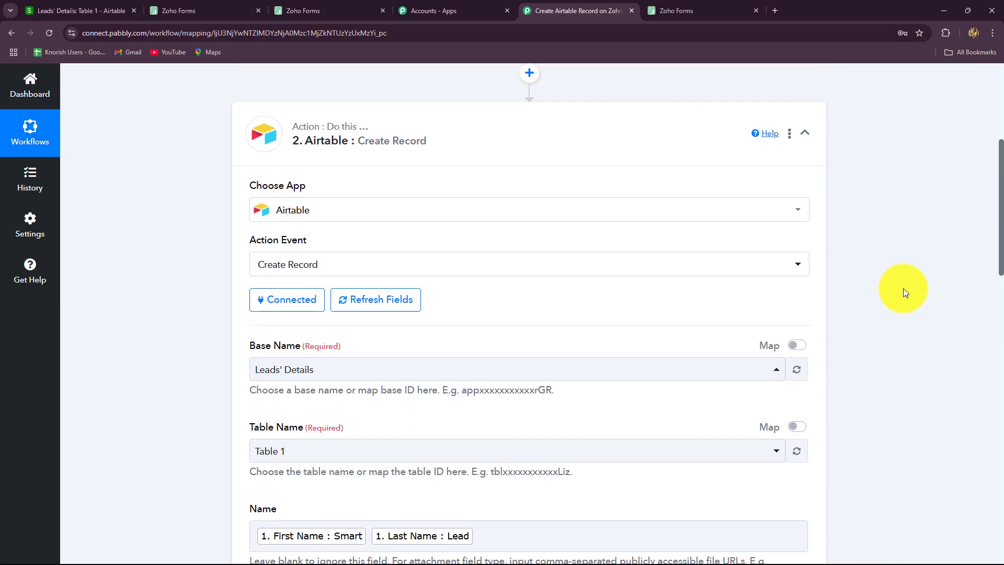
Step: Collapse the Airtable action card and bring up the Zoho Forms share page
{"action": "left_click", "coordinate": [805, 325]}
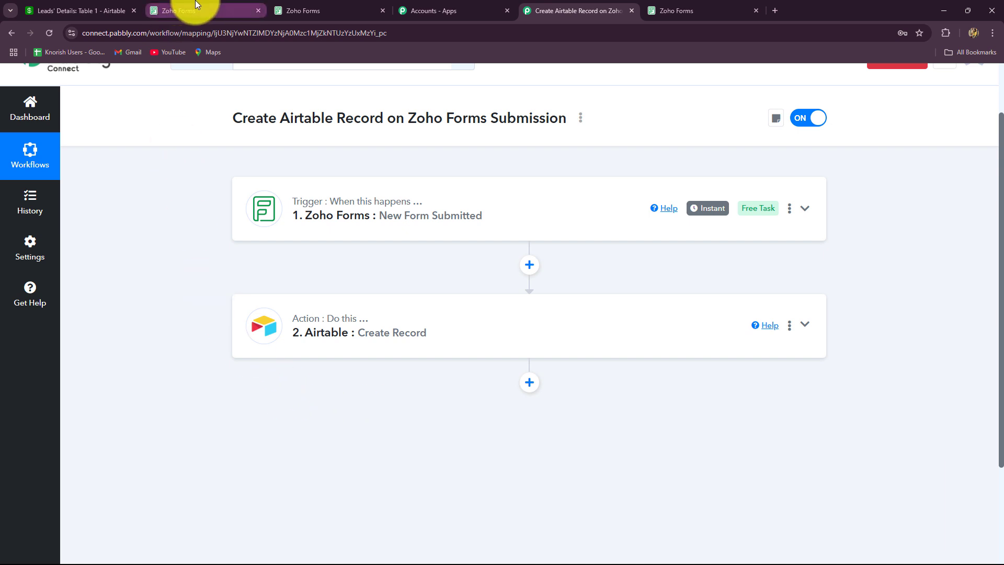
{"action": "left_click", "coordinate": [175, 14]}
Step: Copy the PrimeProperties Inquiry Form's public permalink and load it in a new browser tab
{"action": "left_click", "coordinate": [476, 272]}
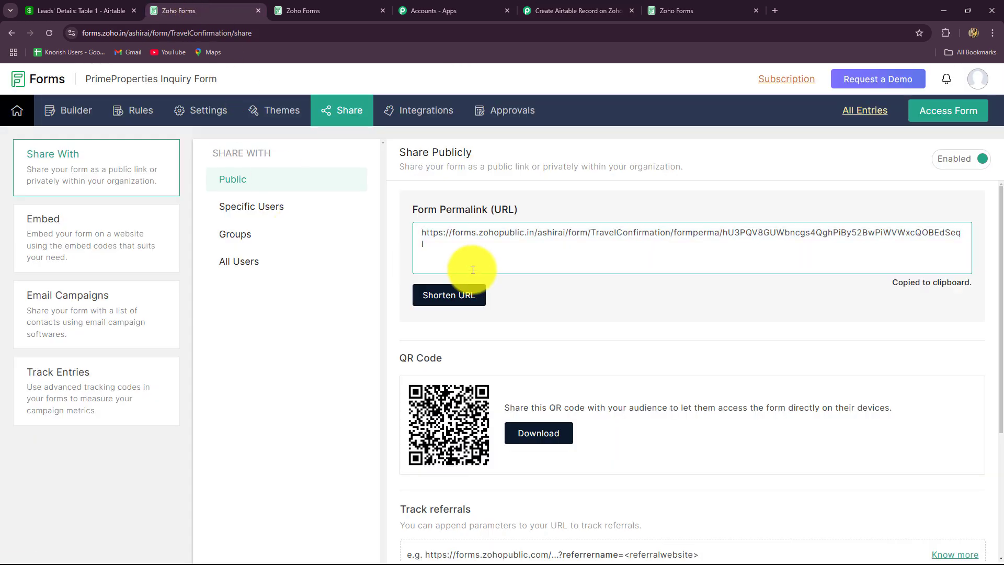
{"action": "left_click", "coordinate": [432, 240]}
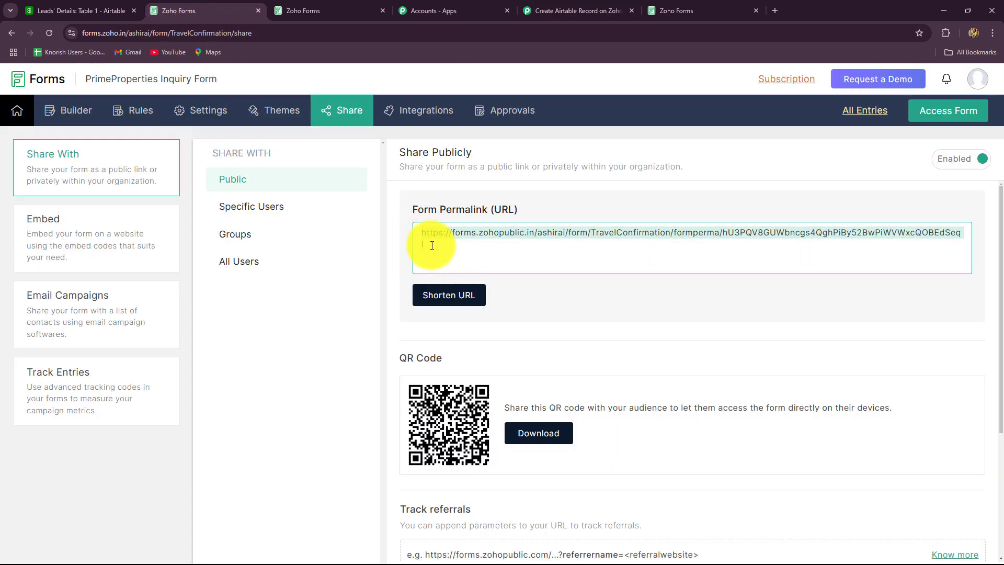
{"action": "left_click", "coordinate": [775, 11]}
{"action": "key", "text": "ctrl+v"}
{"action": "key", "text": "Return"}
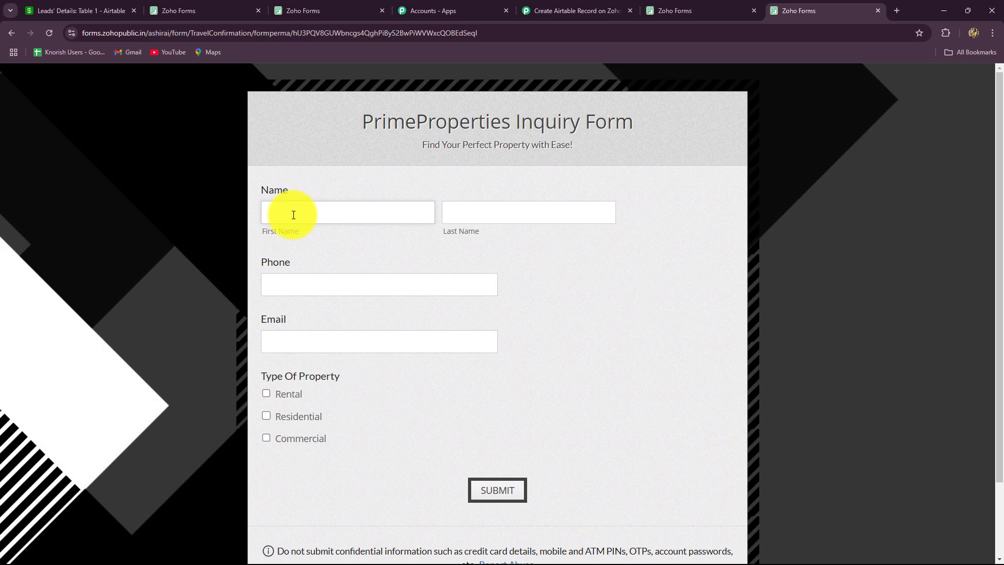
Step: Submit a test inquiry with the lead's name, phone number and e-mail, then return to the Airtable leads table
{"action": "type", "text": "New"}
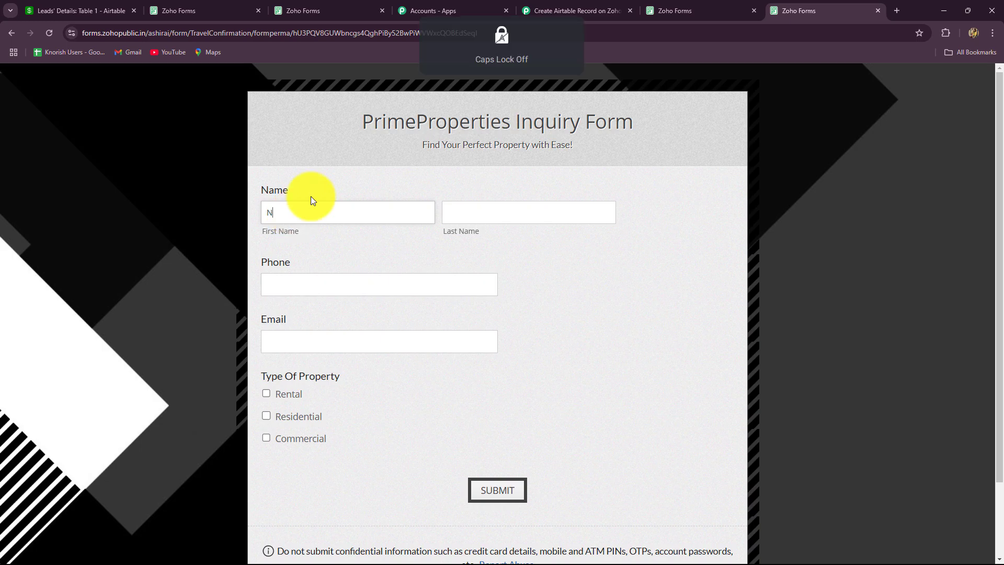
{"action": "left_click", "coordinate": [500, 211]}
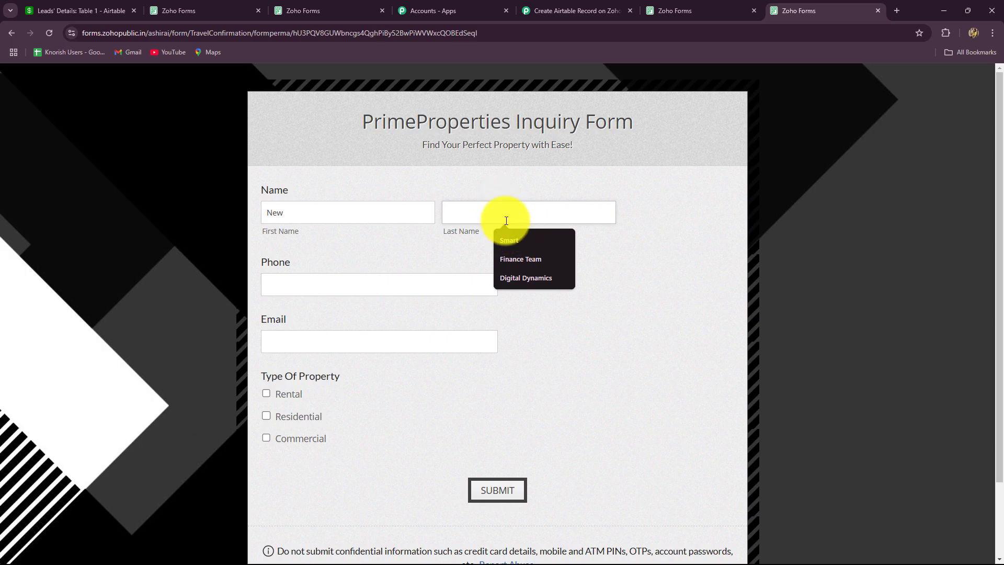
{"action": "left_click", "coordinate": [508, 237]}
{"action": "left_click", "coordinate": [351, 292]}
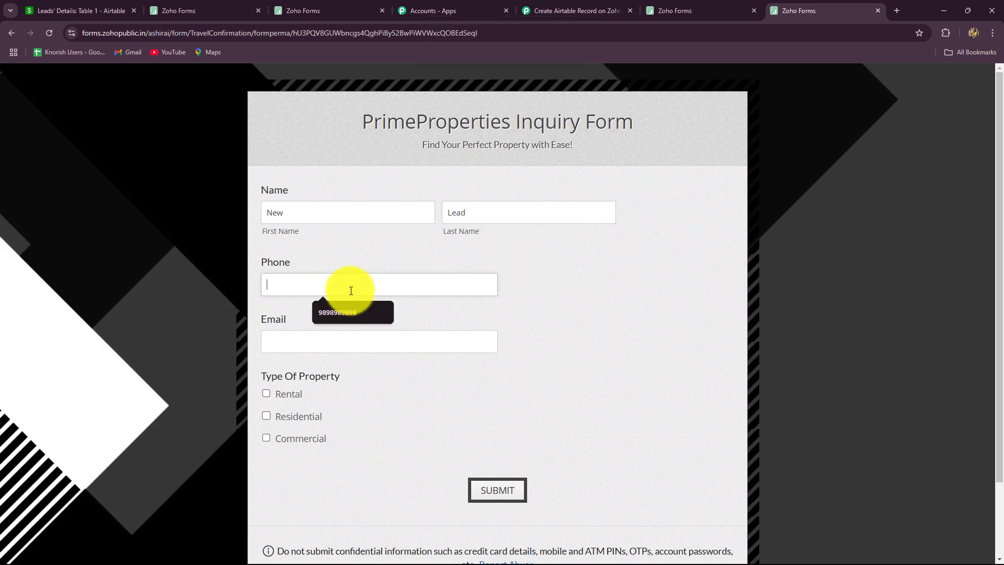
{"action": "type", "text": "7171717171"}
{"action": "left_click", "coordinate": [266, 343]}
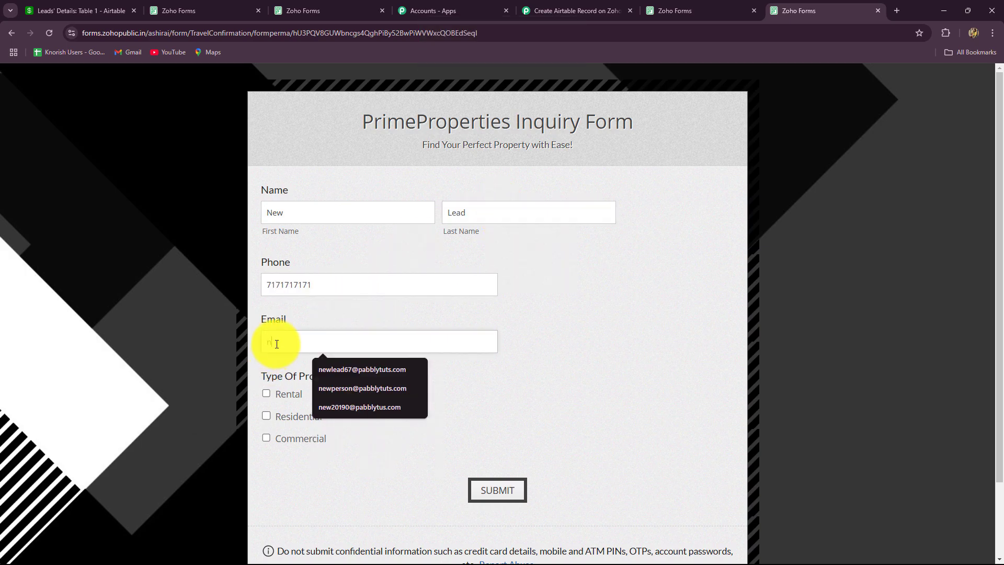
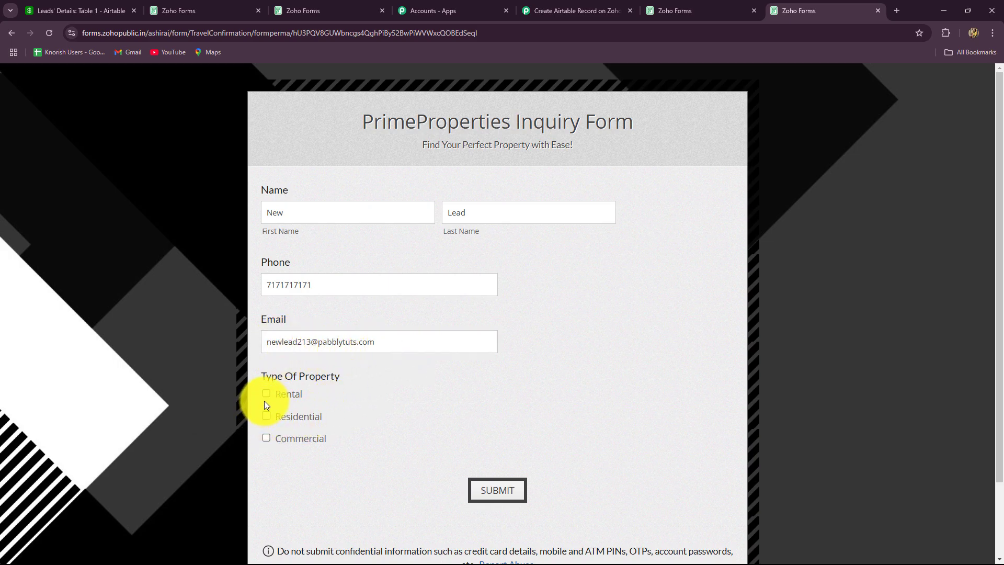
{"action": "left_click", "coordinate": [492, 489]}
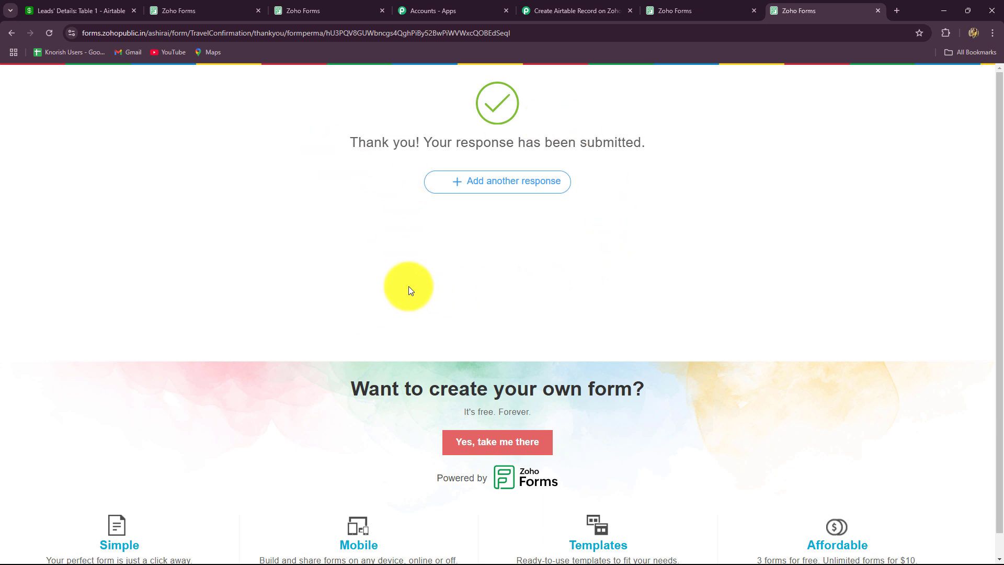
{"action": "left_click", "coordinate": [79, 11]}
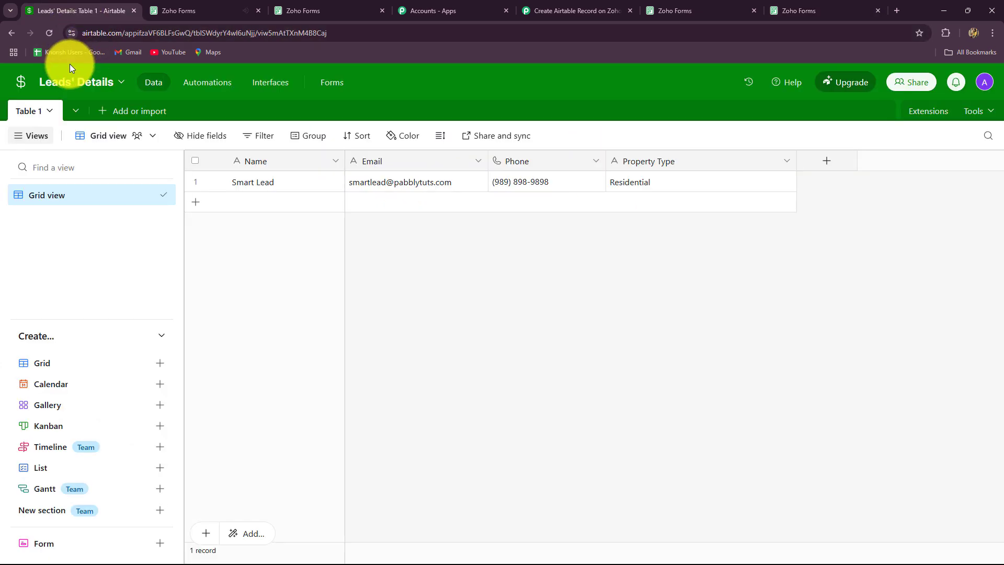